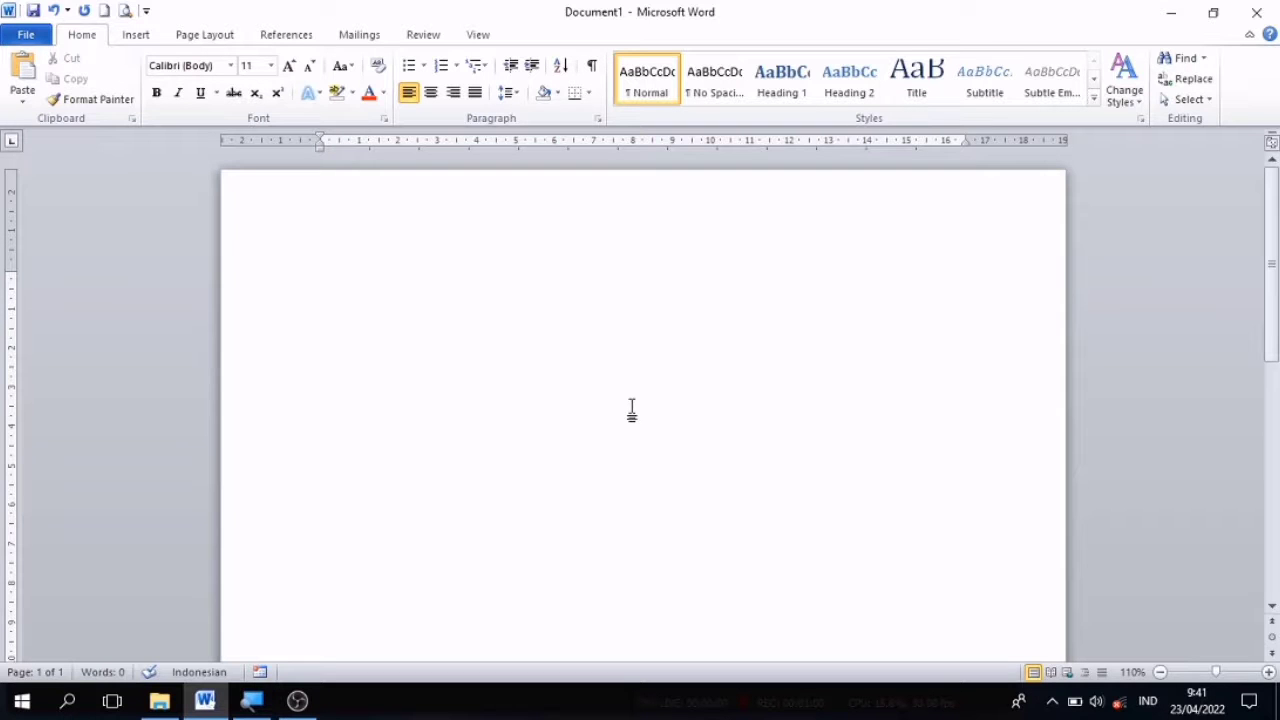
# Step: Type 'PEMERINTAH KABUPATEN KAPUAS HULU', 'KECAMATAN SILAT HILIR', 'DESA RUMBIH' and the address line with Kode Pos 78883
pyautogui.write('PEMERINTAH KABUPATEN KAPUAS HULU')
pyautogui.press('Return')
pyautogui.write('KECAMATAN SIL')
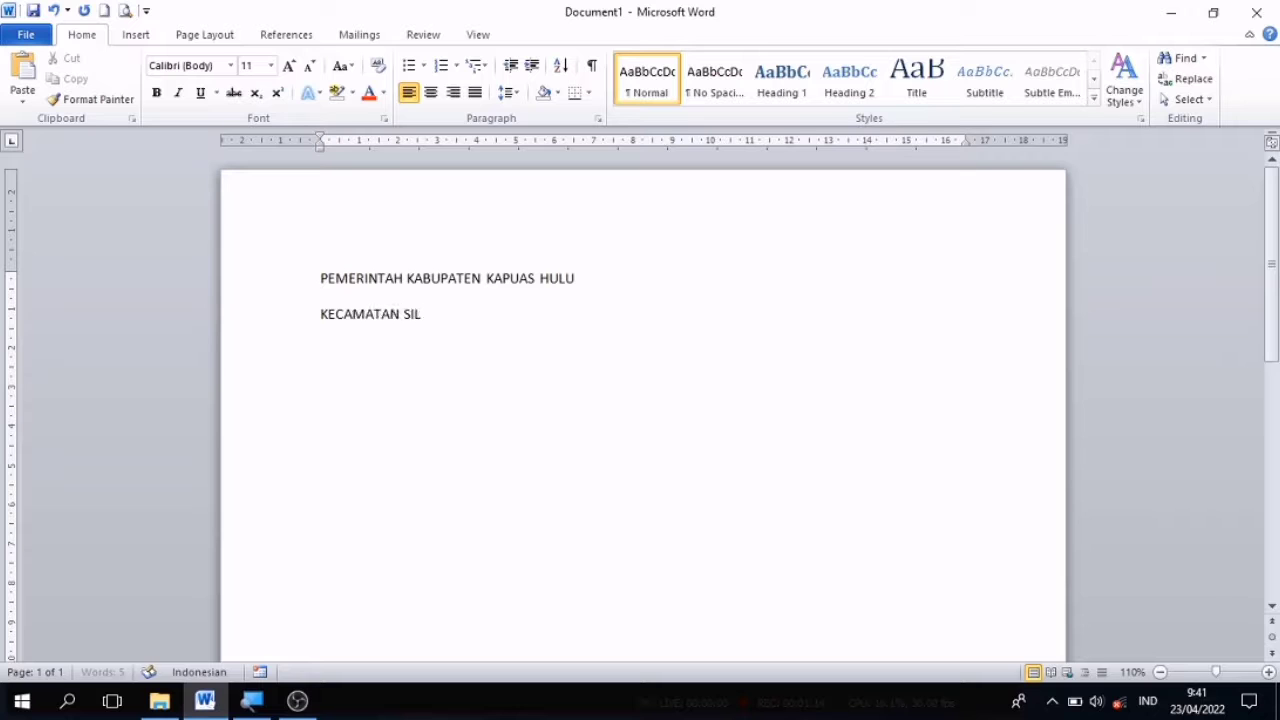
pyautogui.write('AT HILIR')
pyautogui.press('Return')
pyautogui.write('DESA RUMBIH')
pyautogui.press('Return')
pyautogui.write('Alamat : Jln. Bangun Jaya  ')
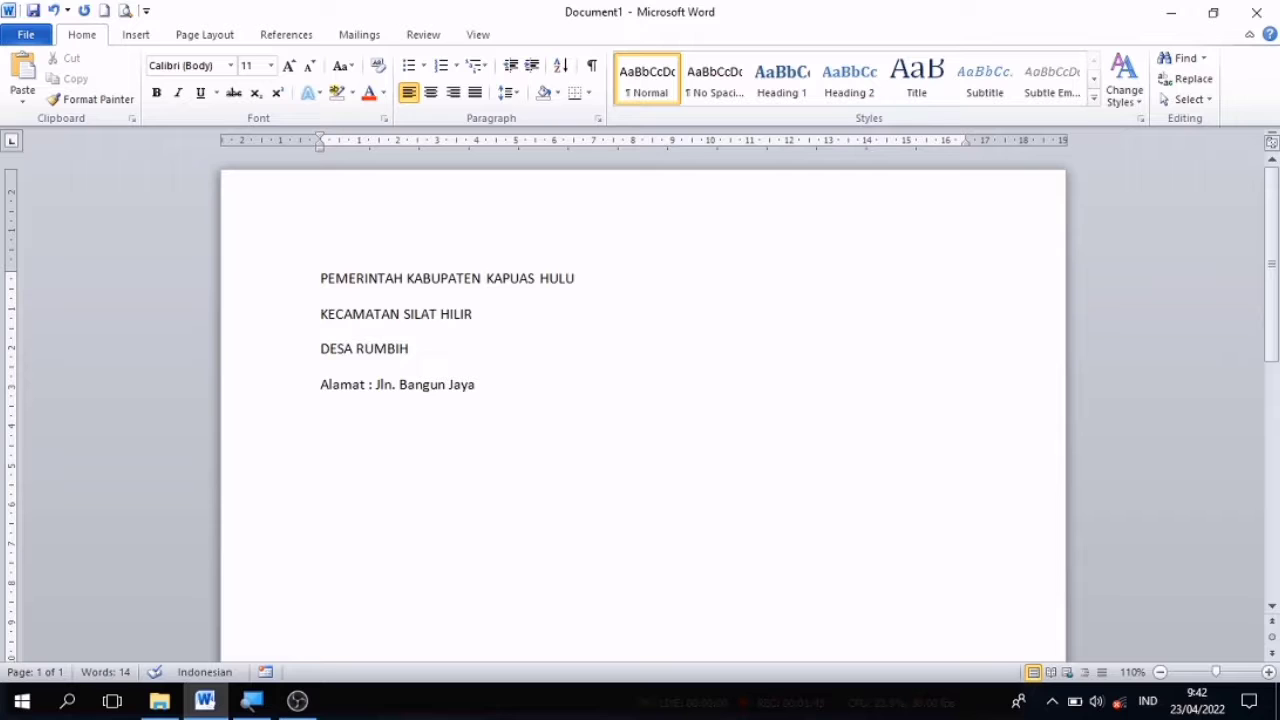
pyautogui.write('Kode Pos : ')
pyautogui.write('78883')
# Step: Select all four lines, center them, and apply Remove Space After Paragraph
pyautogui.hotkey('ctrl', 'a')
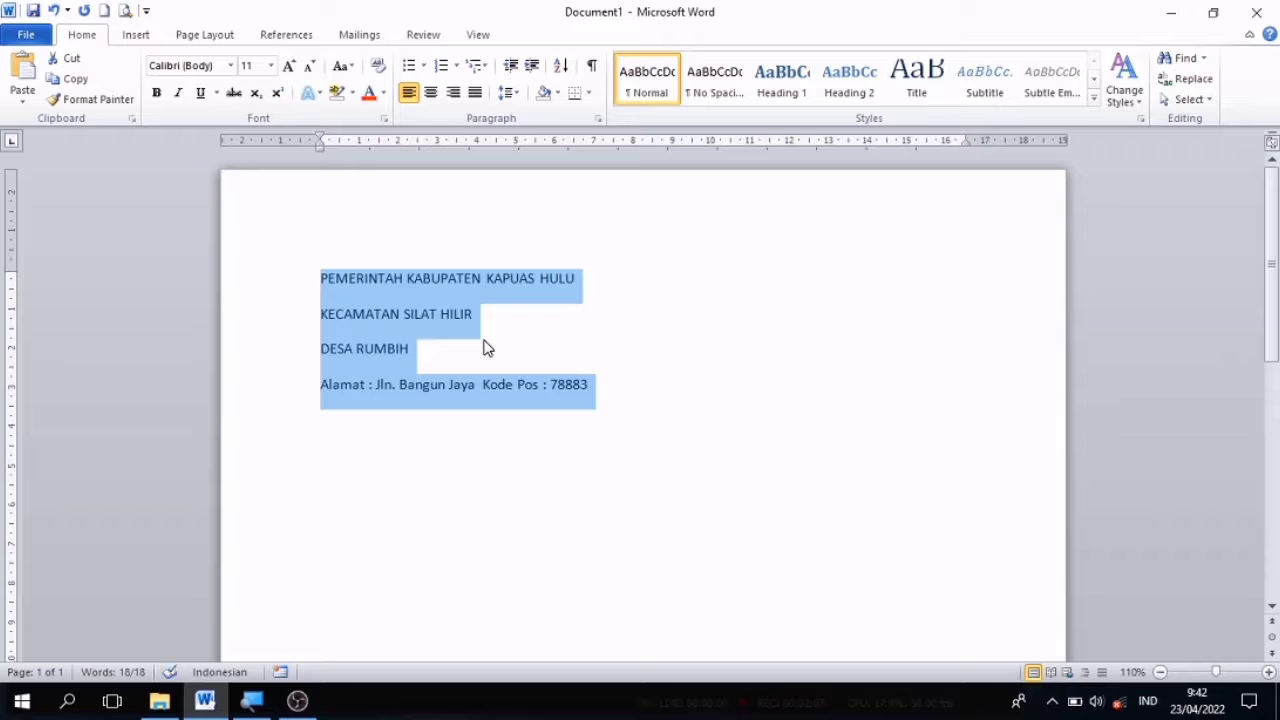
pyautogui.click(431, 93)
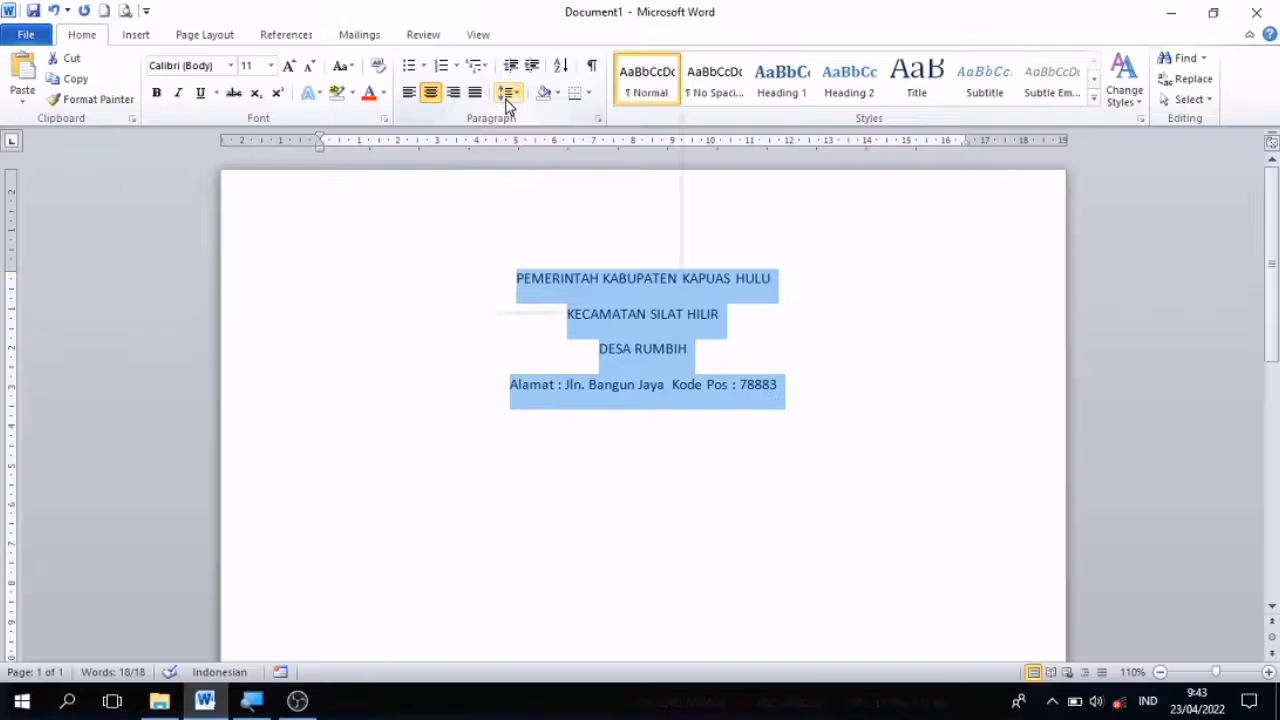
pyautogui.click(507, 96)
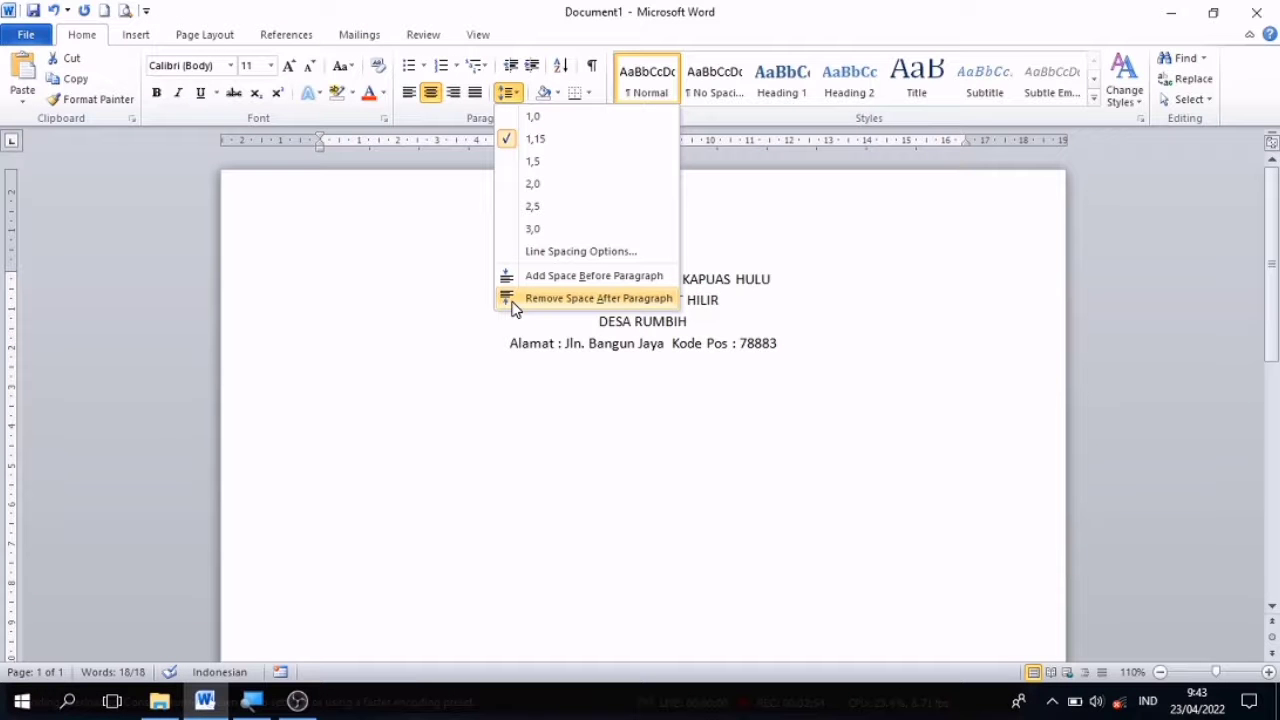
pyautogui.click(512, 298)
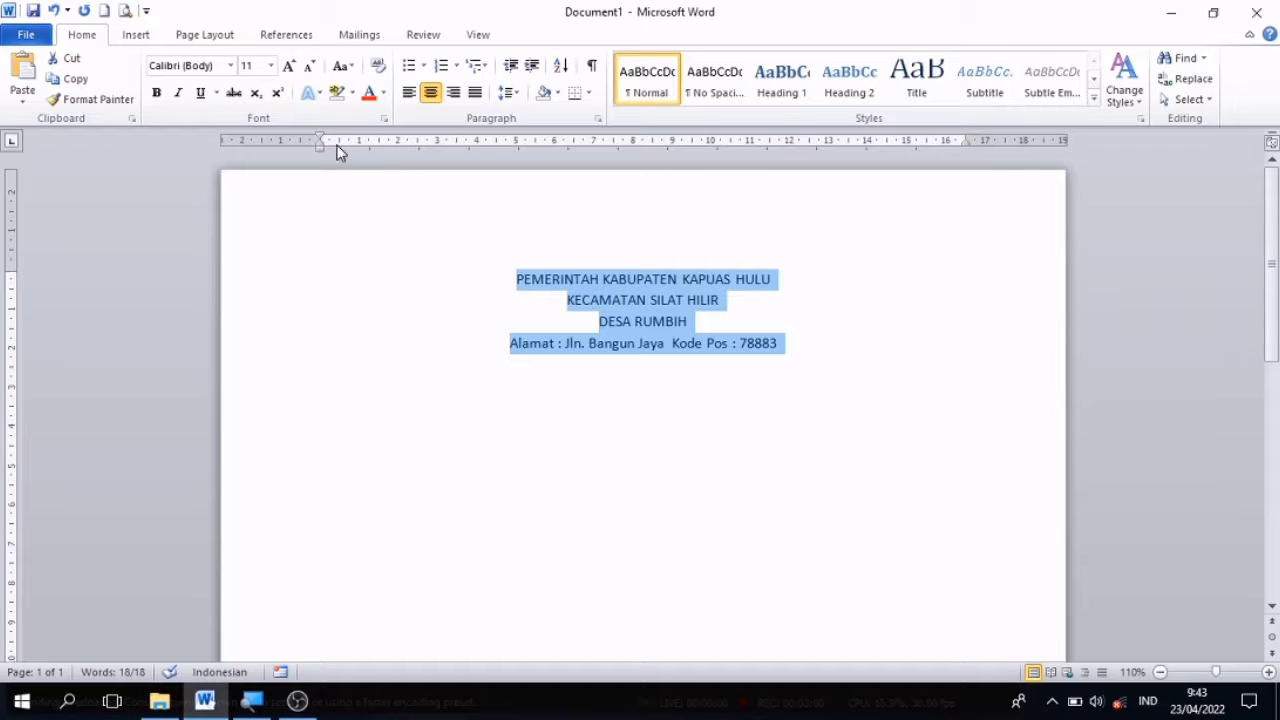
# Step: Change the whole letterhead to Arial at 14 pt
pyautogui.click(230, 67)
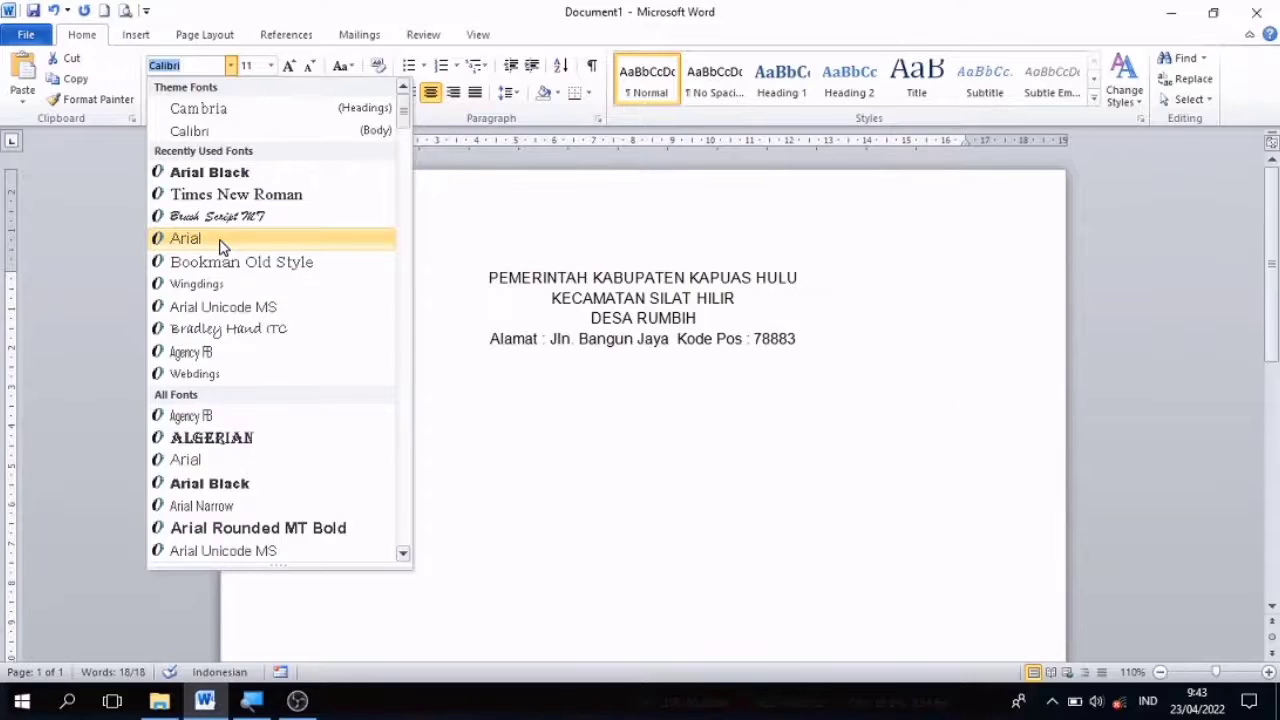
pyautogui.click(228, 252)
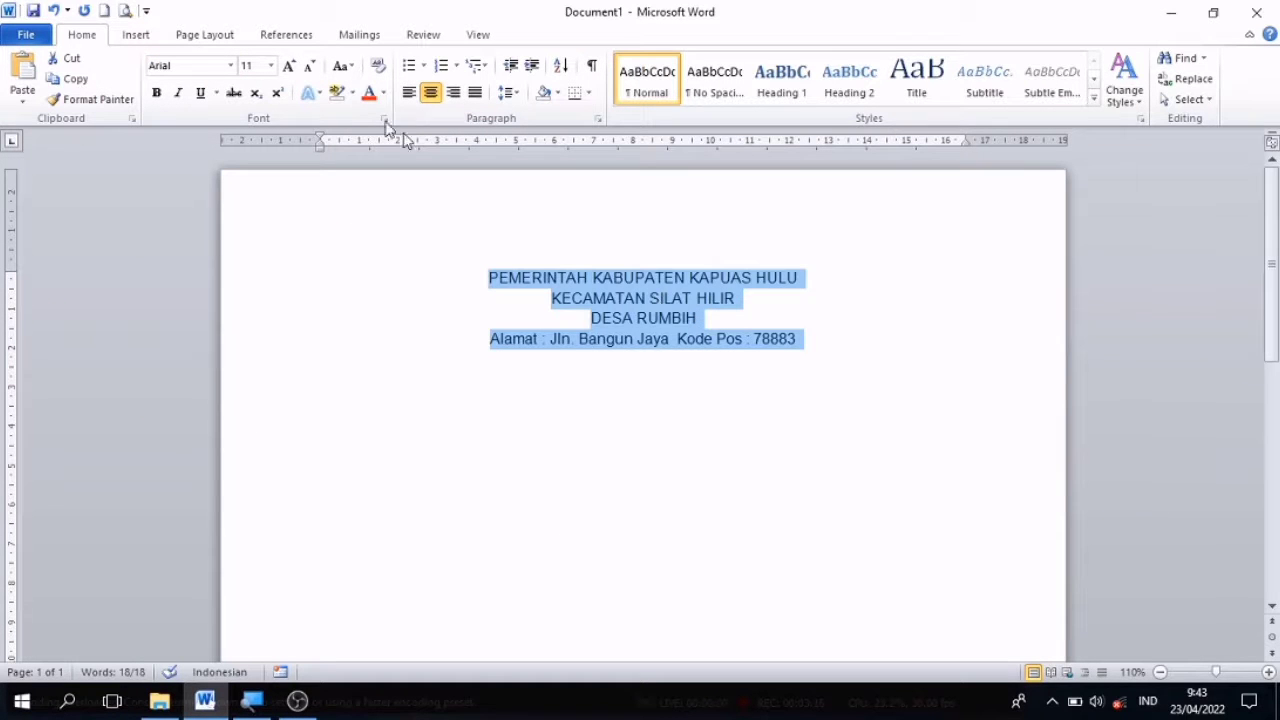
pyautogui.click(271, 66)
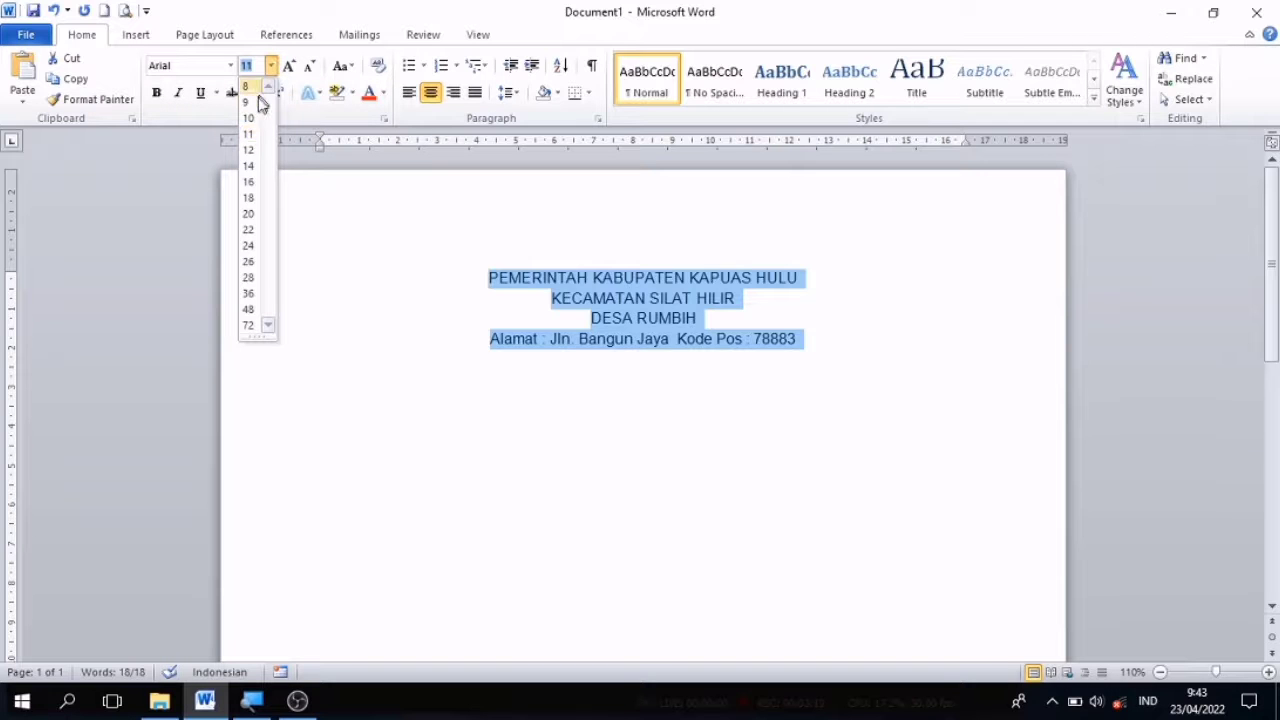
pyautogui.click(249, 167)
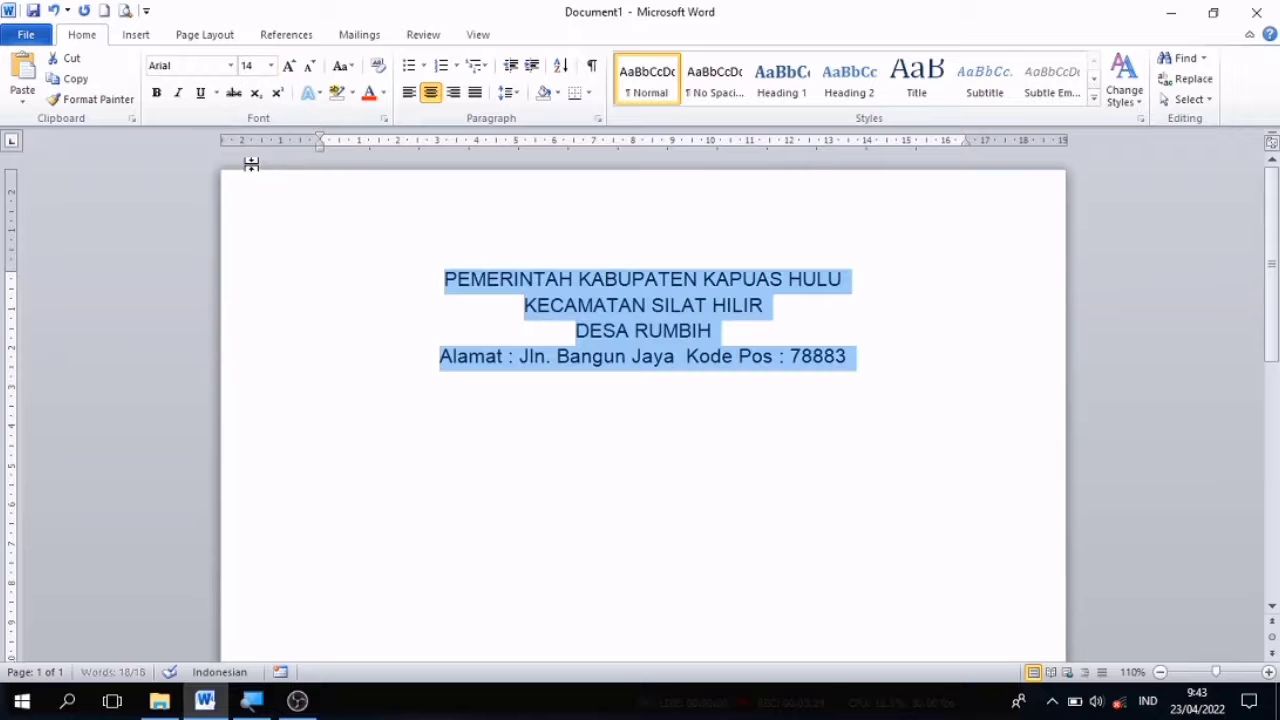
pyautogui.click(565, 306)
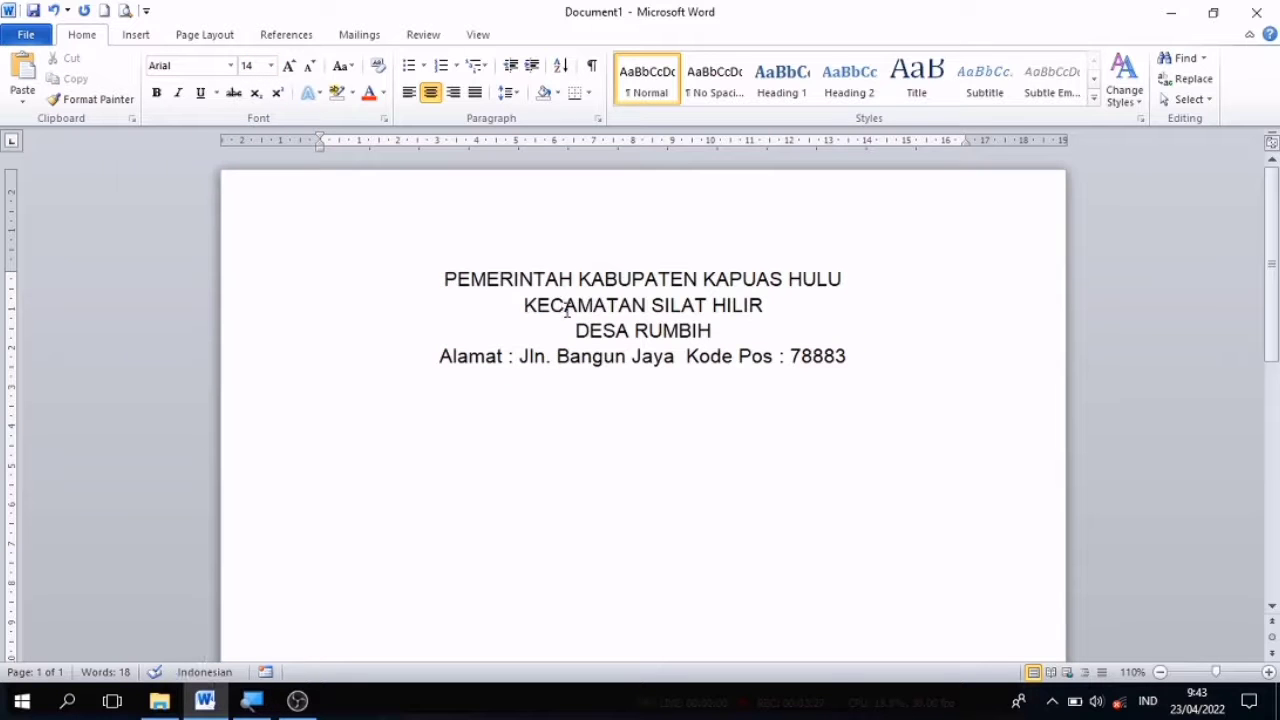
# Step: Make the first three heading lines, through DESA RUMBIH, bold
pyautogui.click(443, 279)
pyautogui.moveTo(443, 279); pyautogui.dragTo(753, 306)
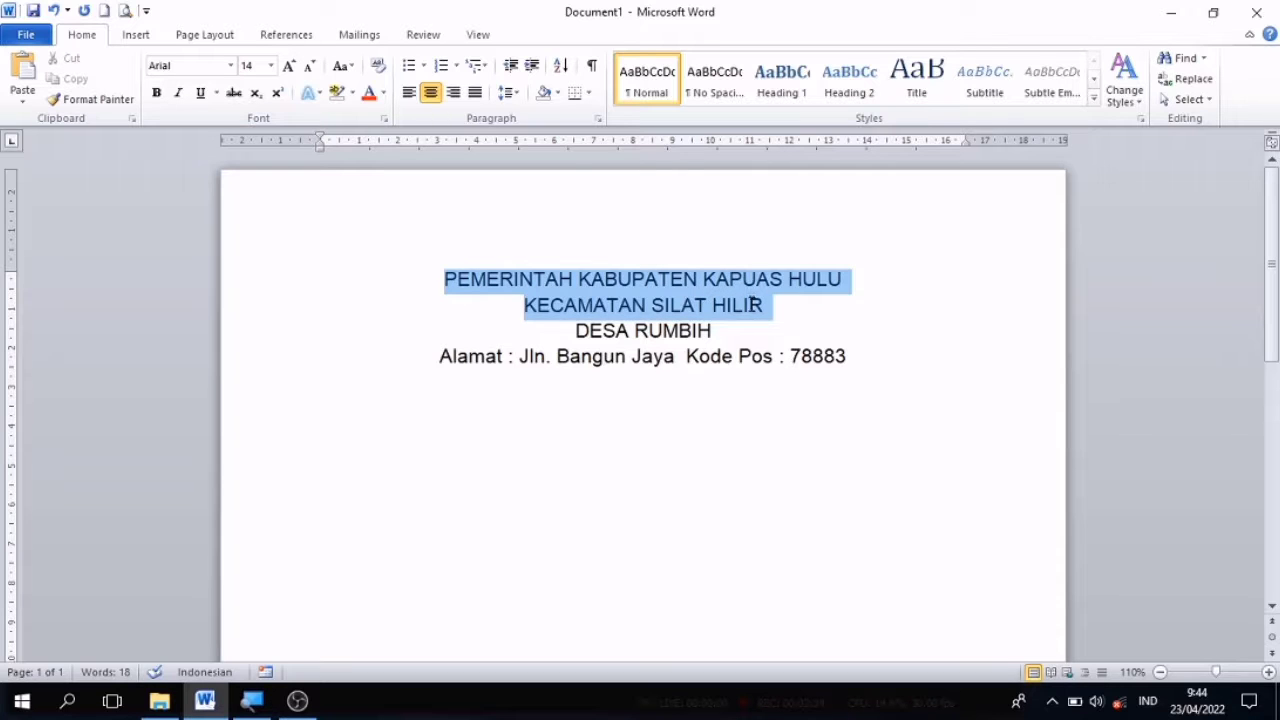
pyautogui.moveTo(752, 316); pyautogui.dragTo(753, 326)
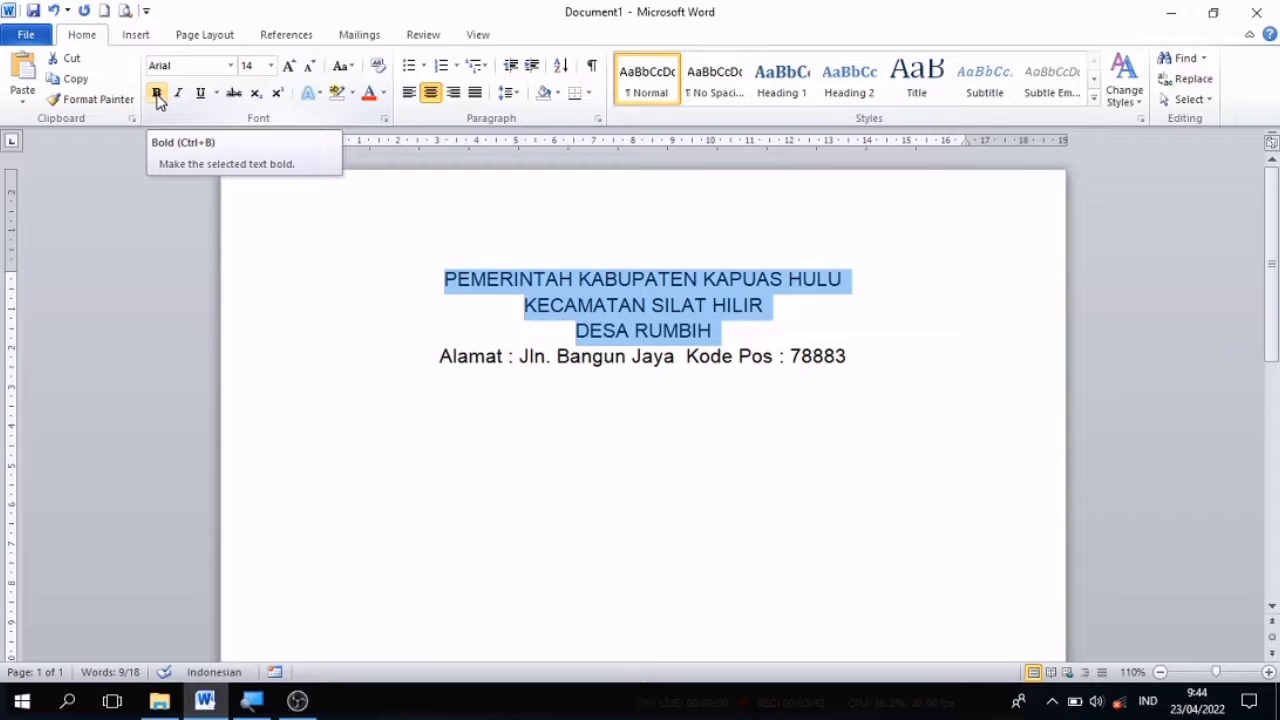
pyautogui.click(157, 96)
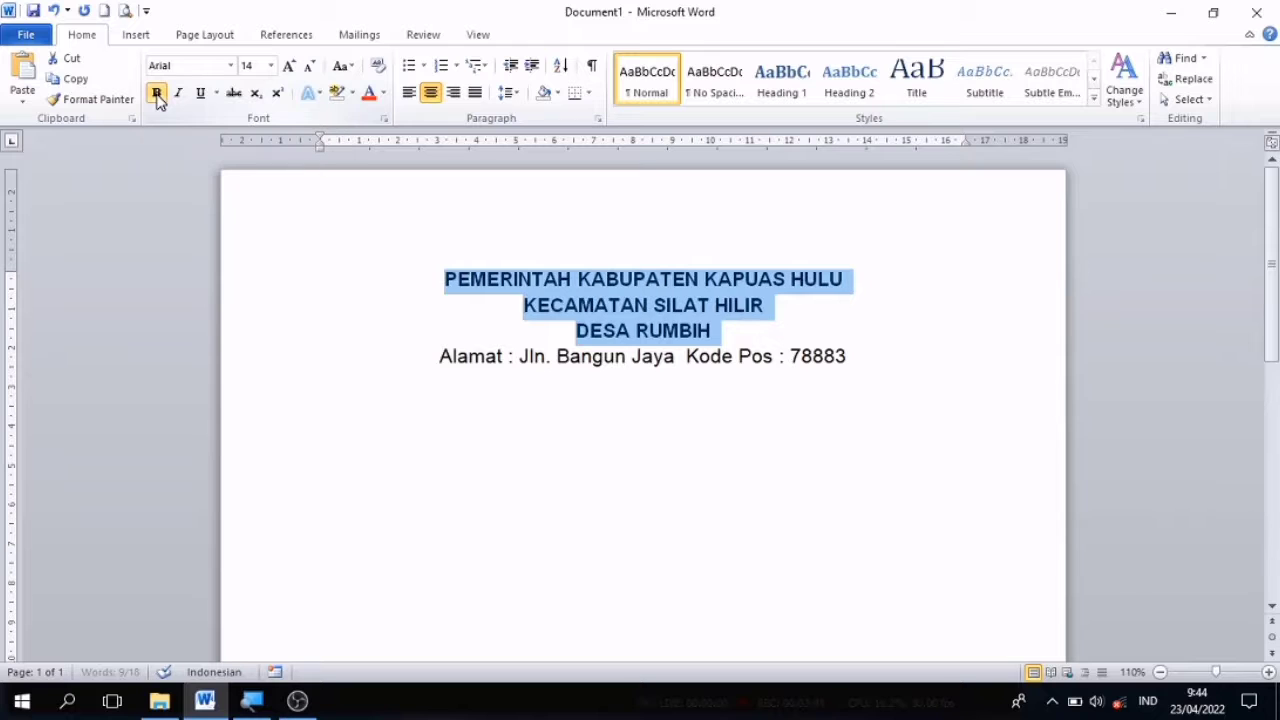
# Step: Enlarge the DESA RUMBIH line to 18 pt
pyautogui.click(568, 331)
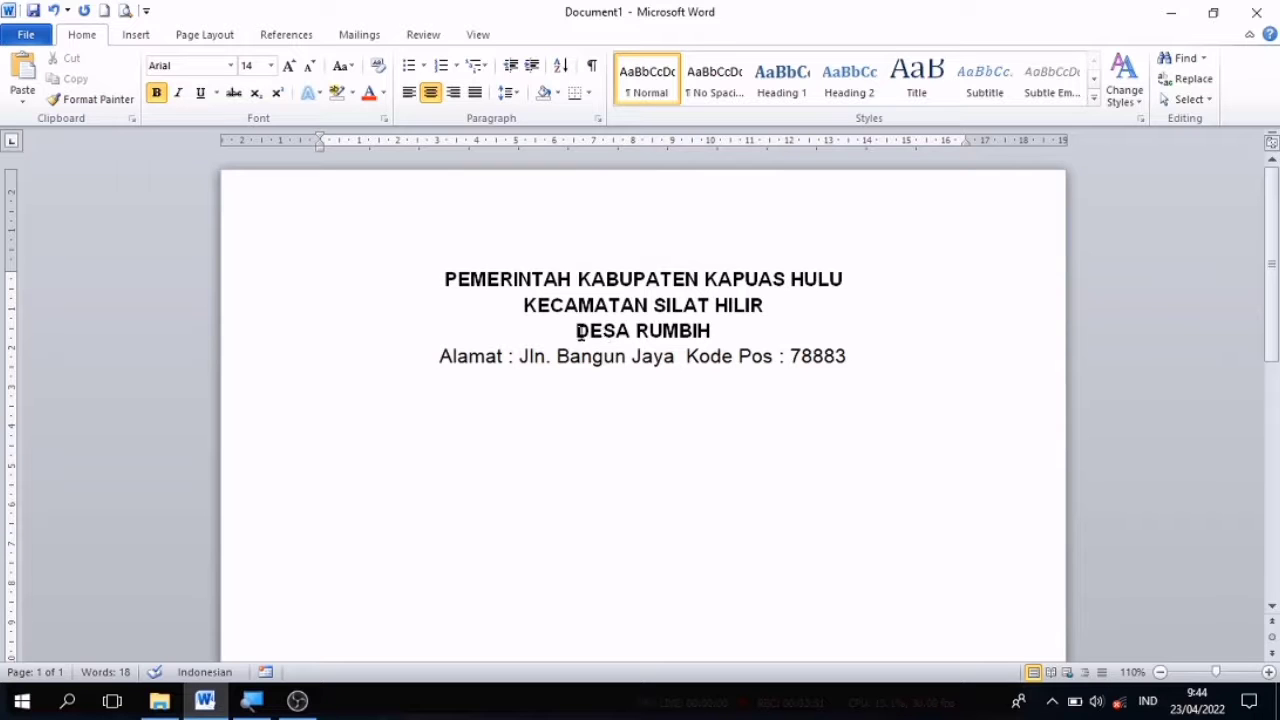
pyautogui.moveTo(576, 330); pyautogui.dragTo(718, 331)
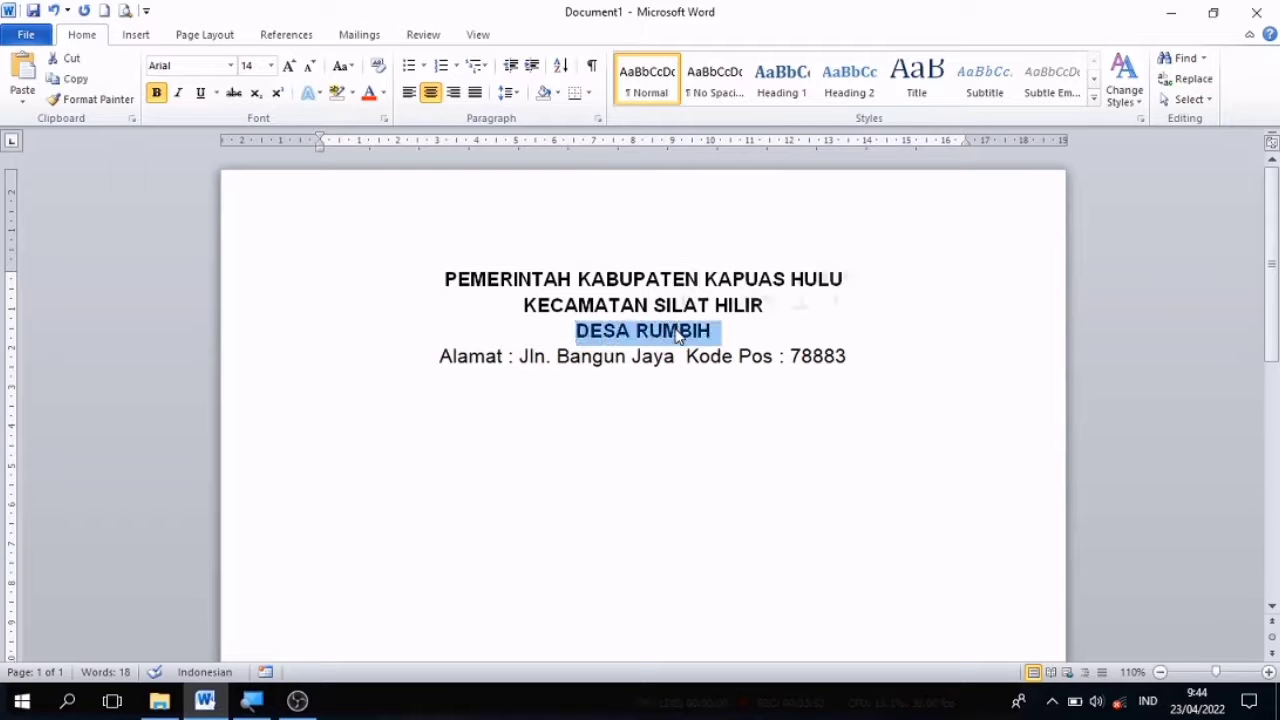
pyautogui.click(271, 66)
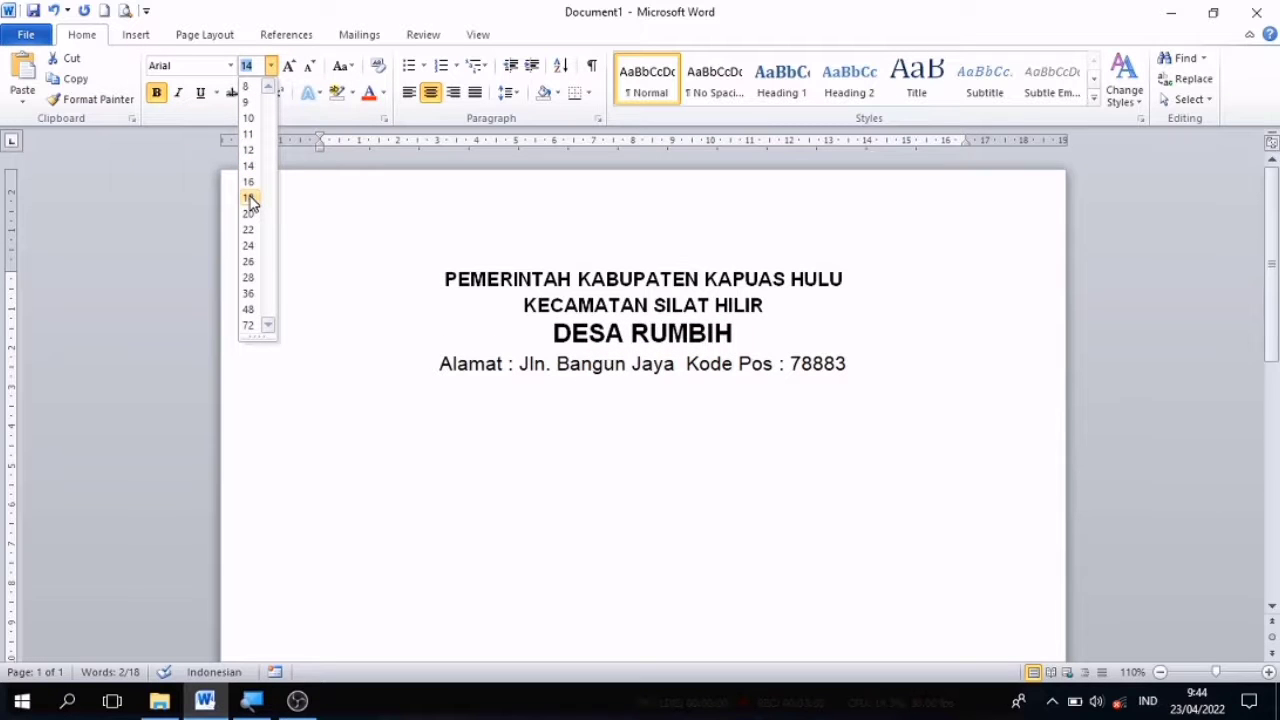
pyautogui.click(250, 200)
pyautogui.click(660, 375)
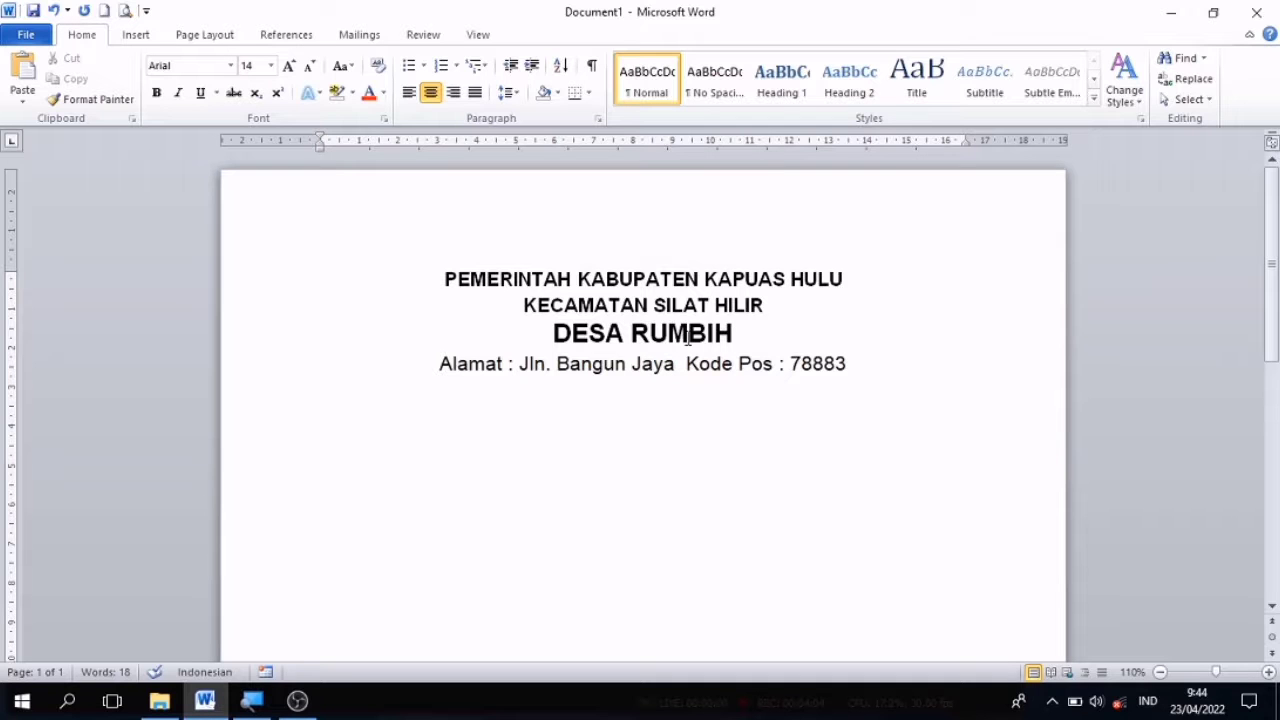
# Step: Shrink the address line to 10 pt
pyautogui.click(437, 366)
pyautogui.moveTo(437, 366); pyautogui.dragTo(845, 370)
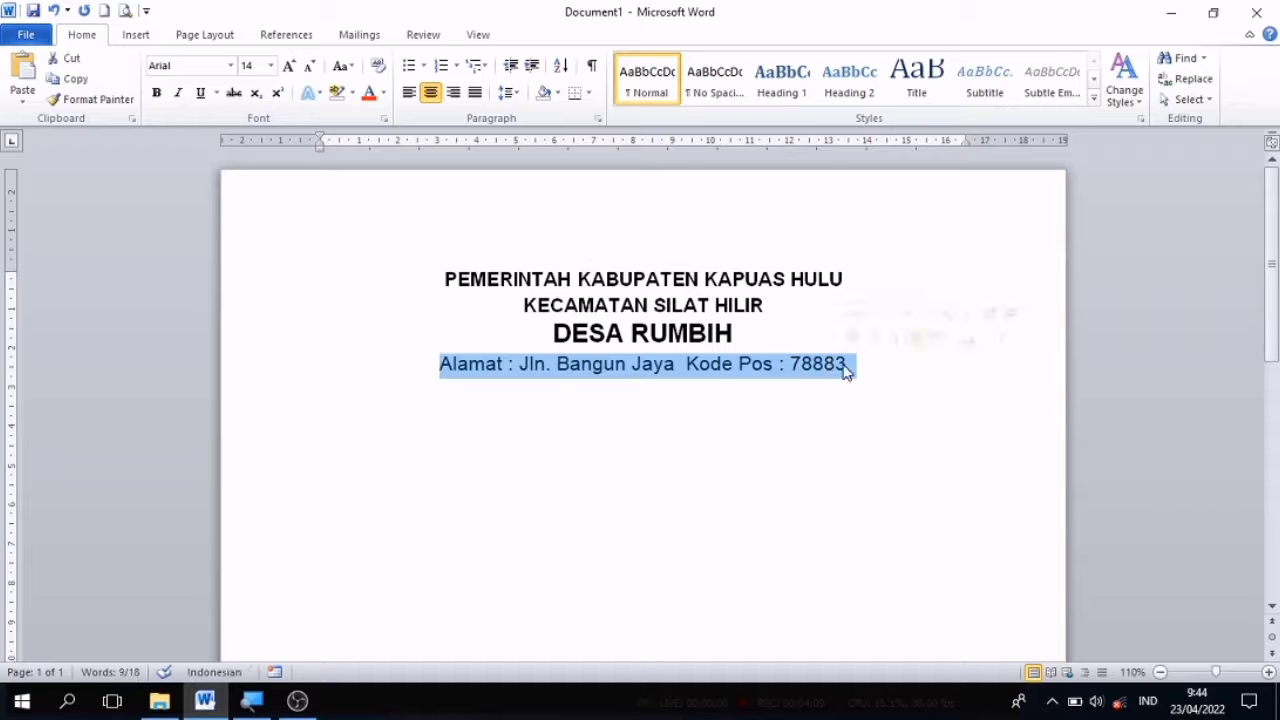
pyautogui.click(270, 66)
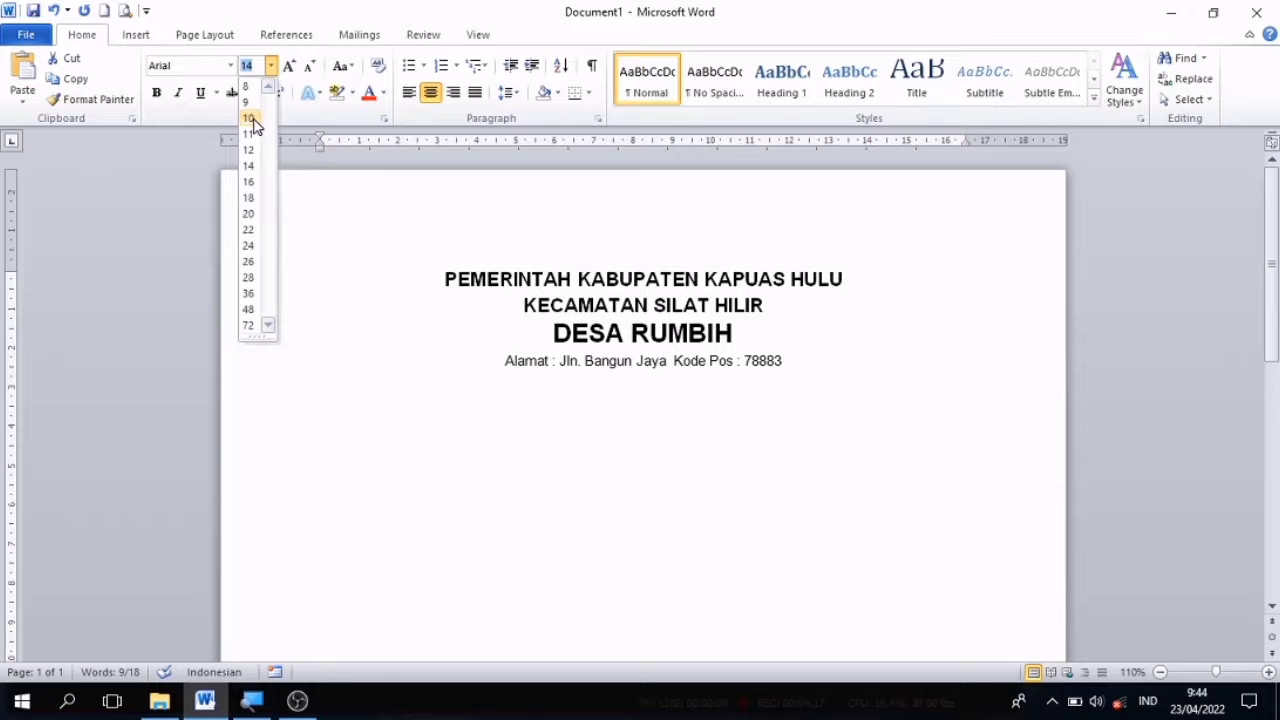
pyautogui.click(251, 118)
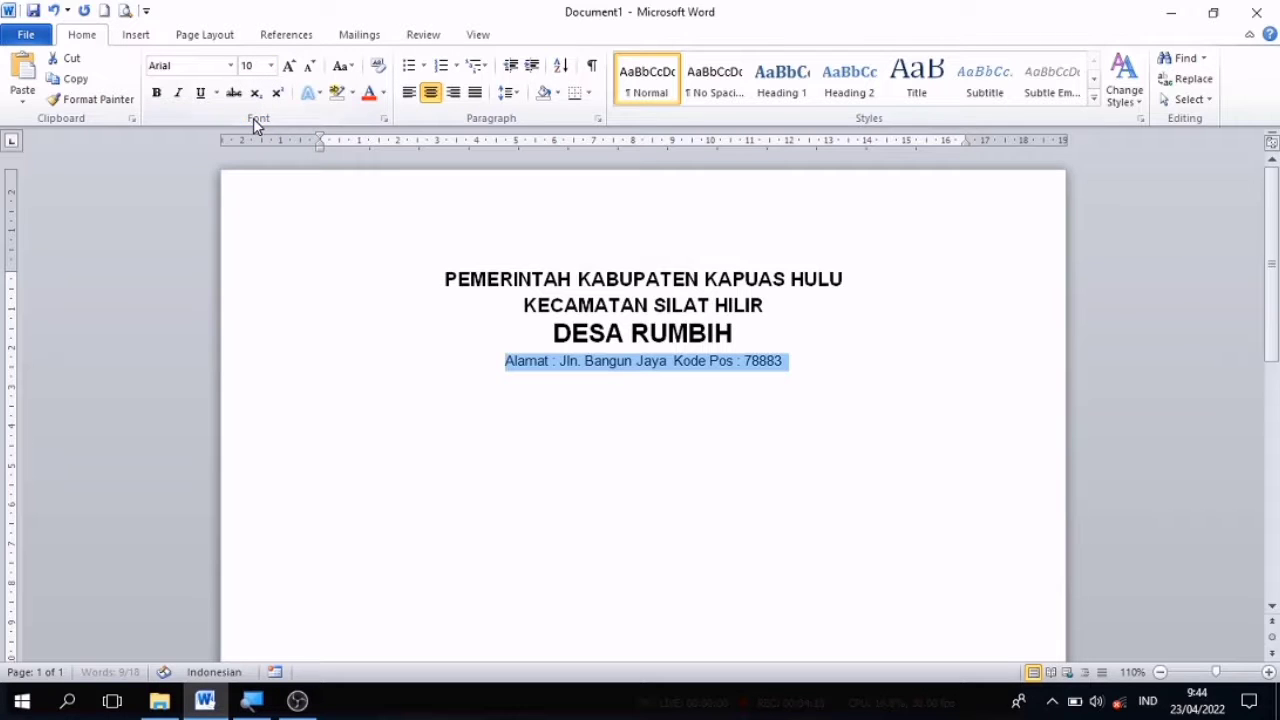
pyautogui.click(735, 346)
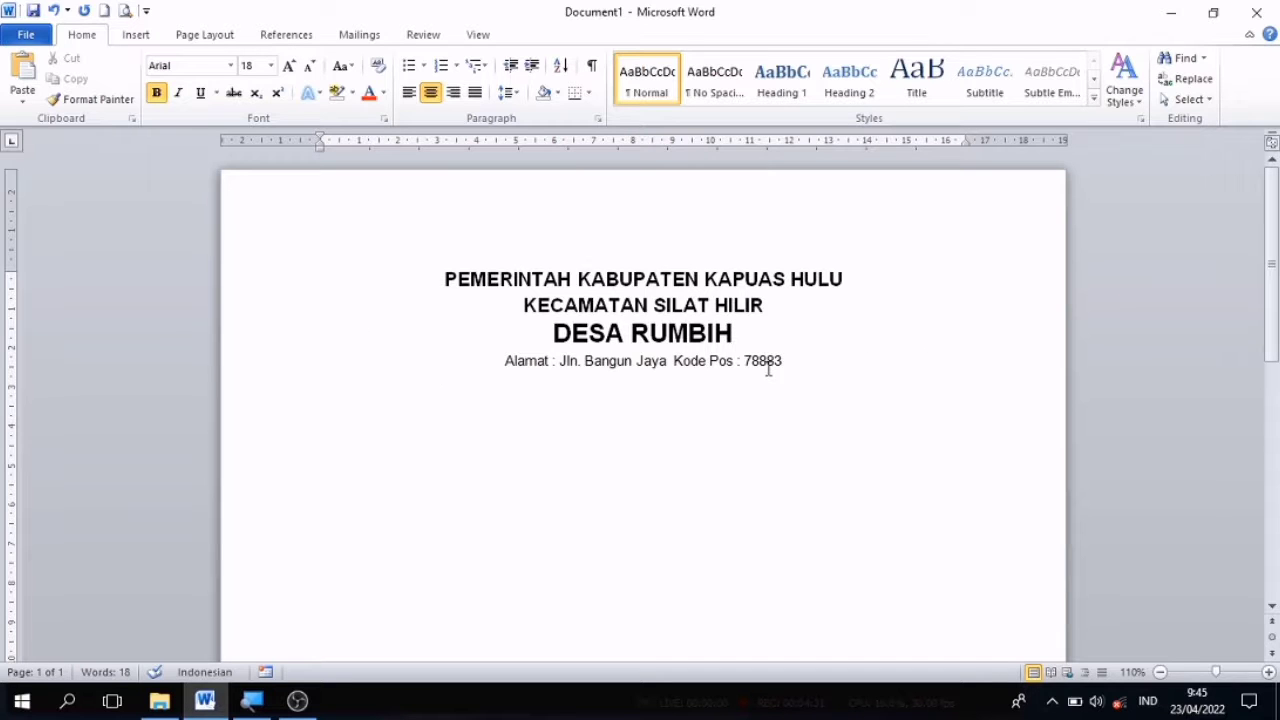
# Step: Select the letterhead and apply a Bottom Border beneath the address line
pyautogui.click(639, 362)
pyautogui.click(784, 360)
pyautogui.moveTo(440, 282)
pyautogui.mouseDown()
pyautogui.moveTo(516, 283)
pyautogui.moveTo(771, 366)
pyautogui.mouseUp()
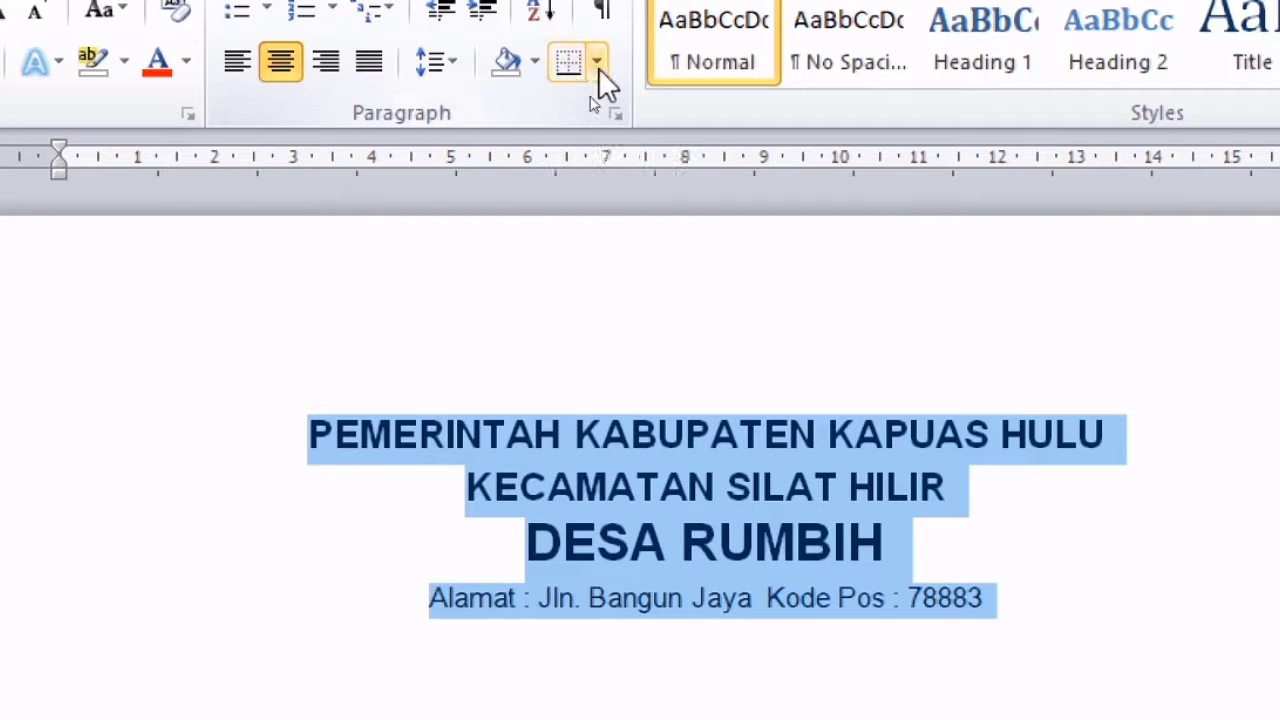
pyautogui.click(597, 64)
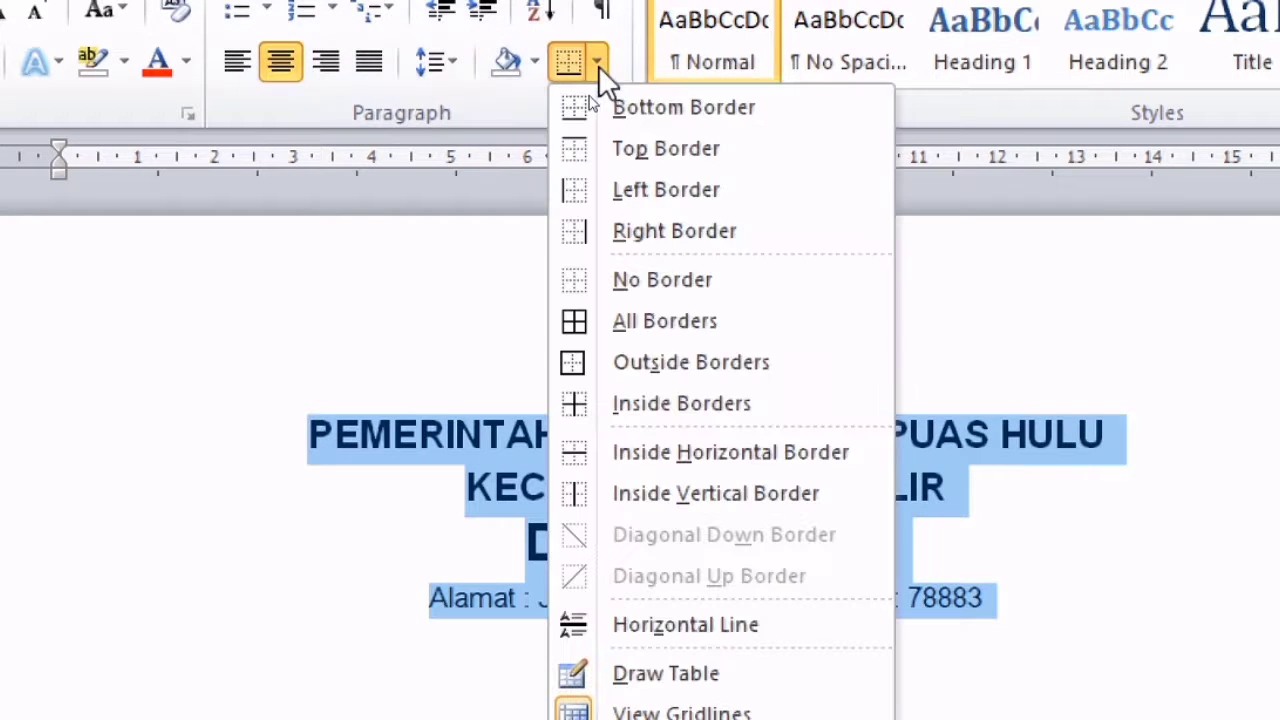
pyautogui.click(640, 118)
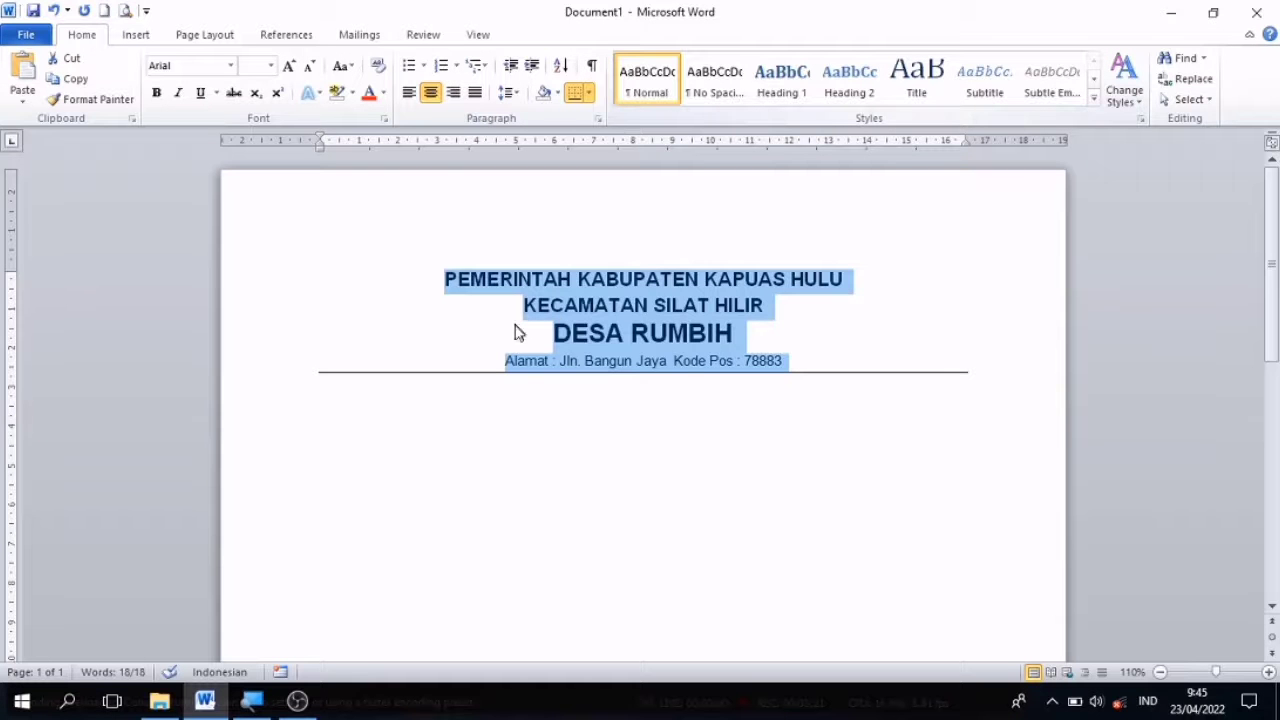
# Step: In Borders and Shading, apply a 3 pt thick-thin double bottom border to the address line
pyautogui.click(928, 378)
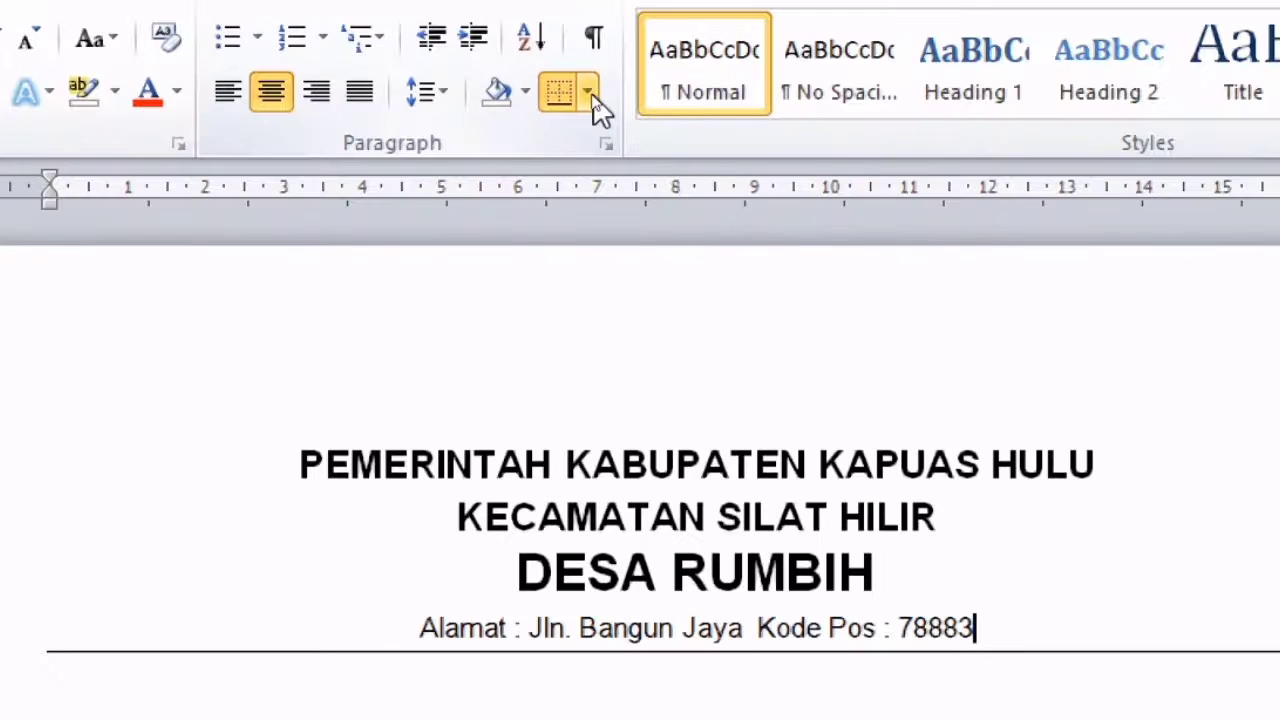
pyautogui.click(589, 99)
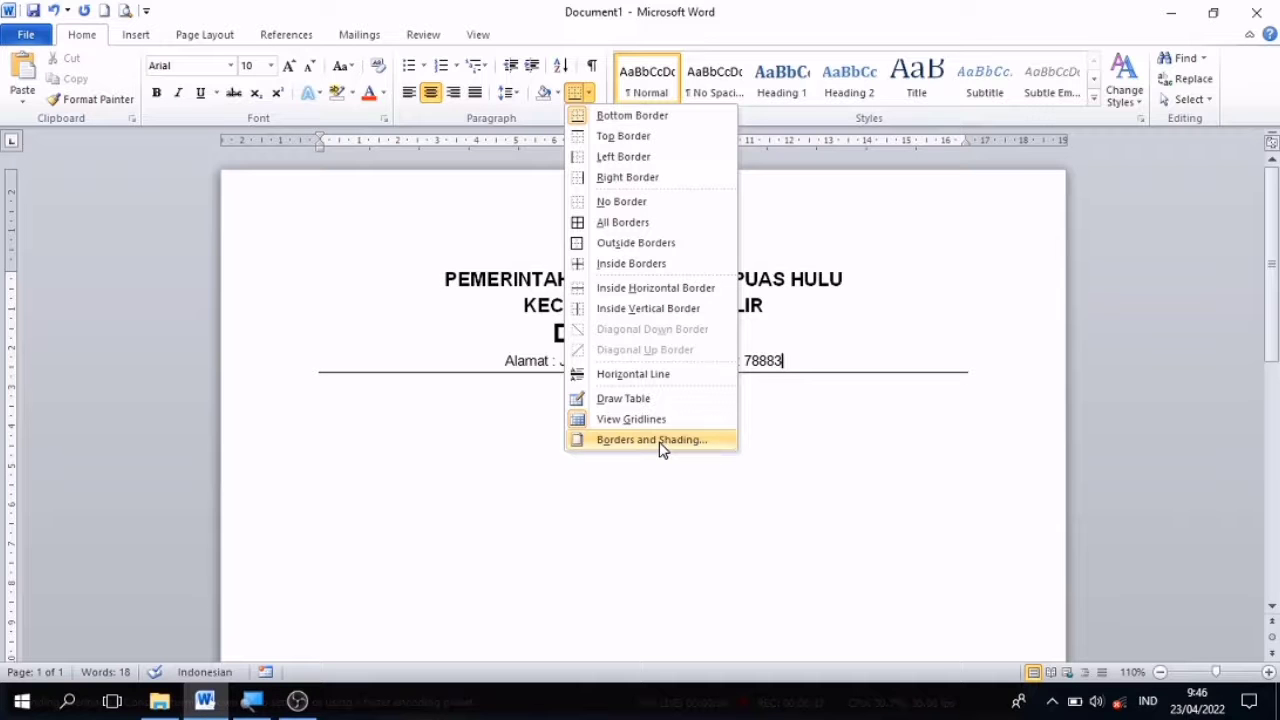
pyautogui.click(660, 440)
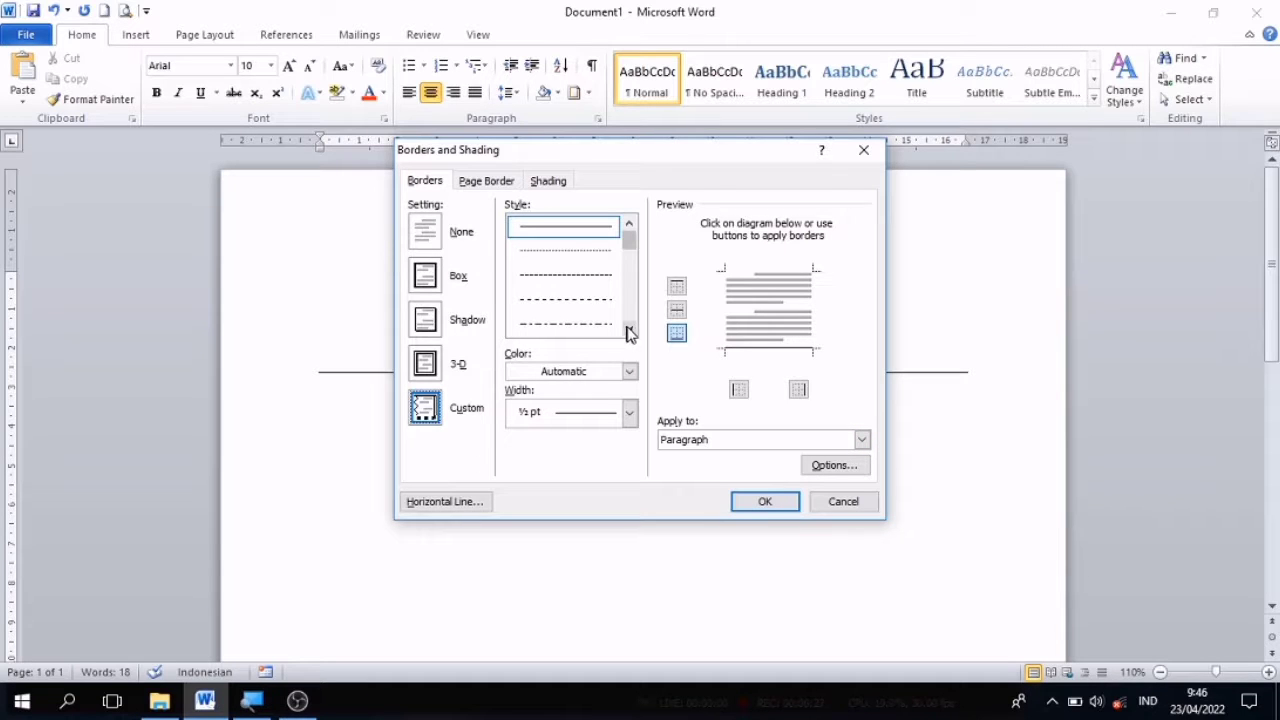
pyautogui.click(629, 331)
pyautogui.click(631, 331)
pyautogui.click(629, 329)
pyautogui.click(629, 329)
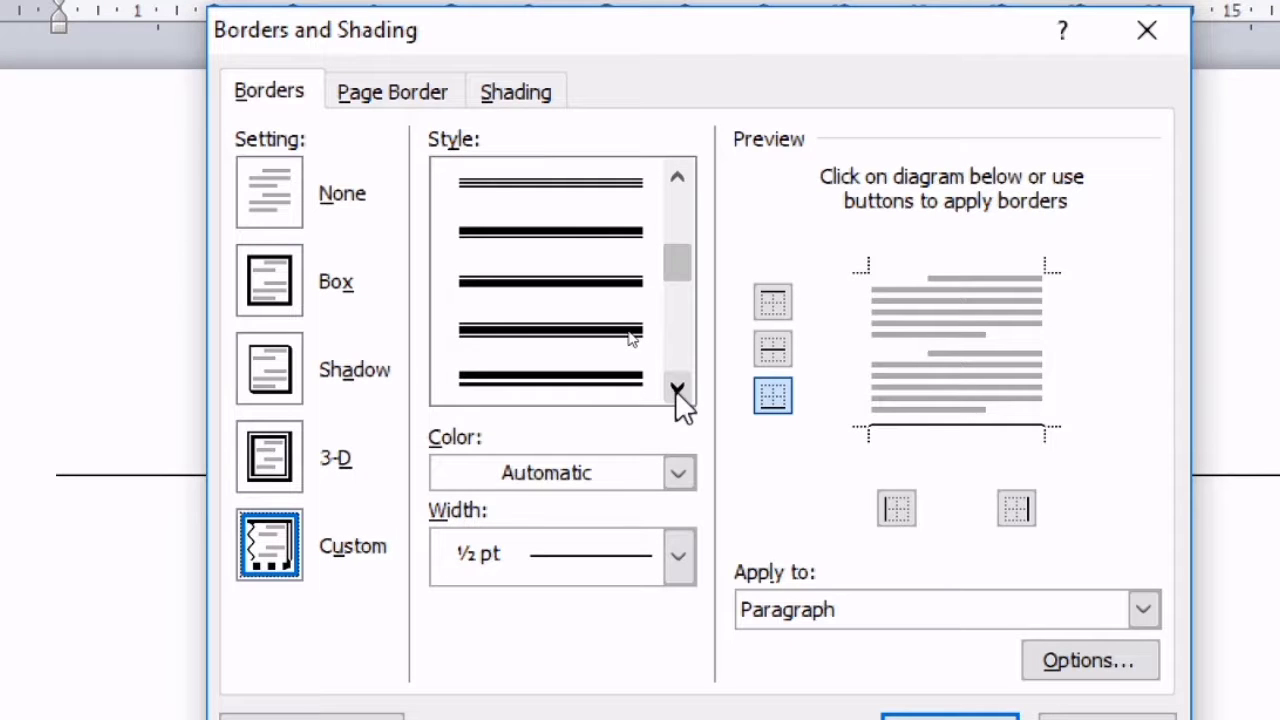
pyautogui.click(675, 390)
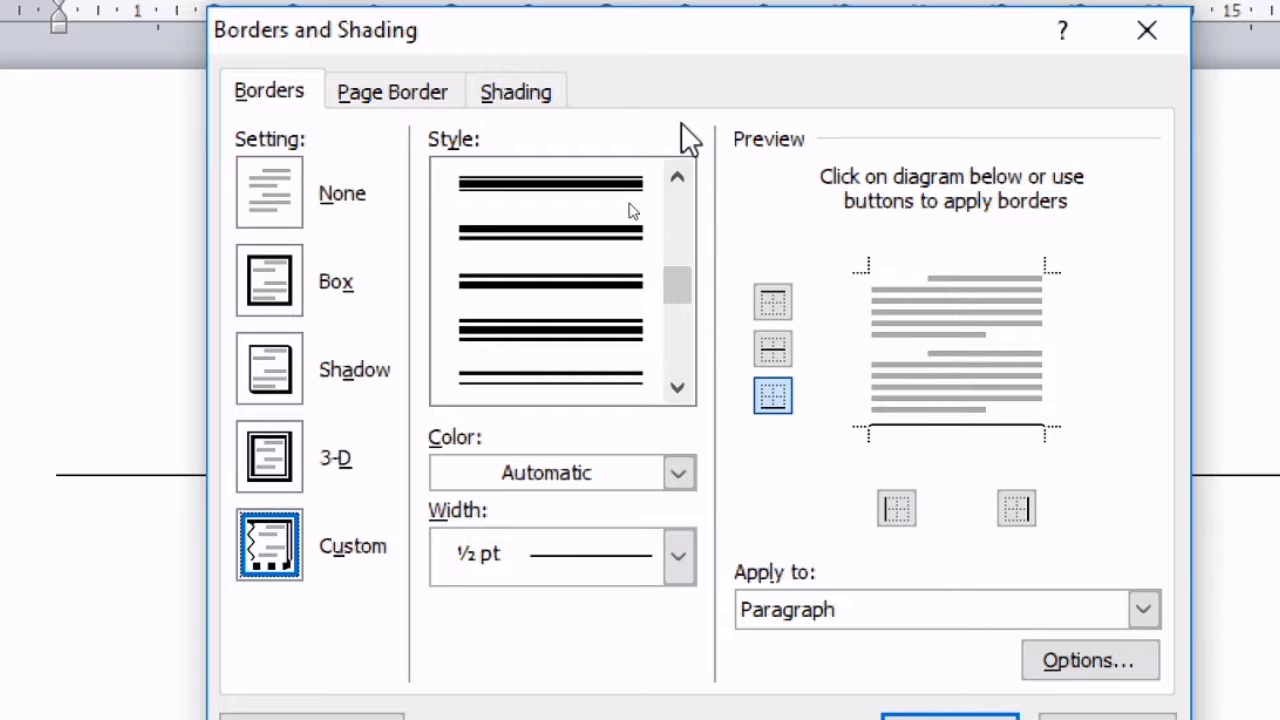
pyautogui.click(676, 177)
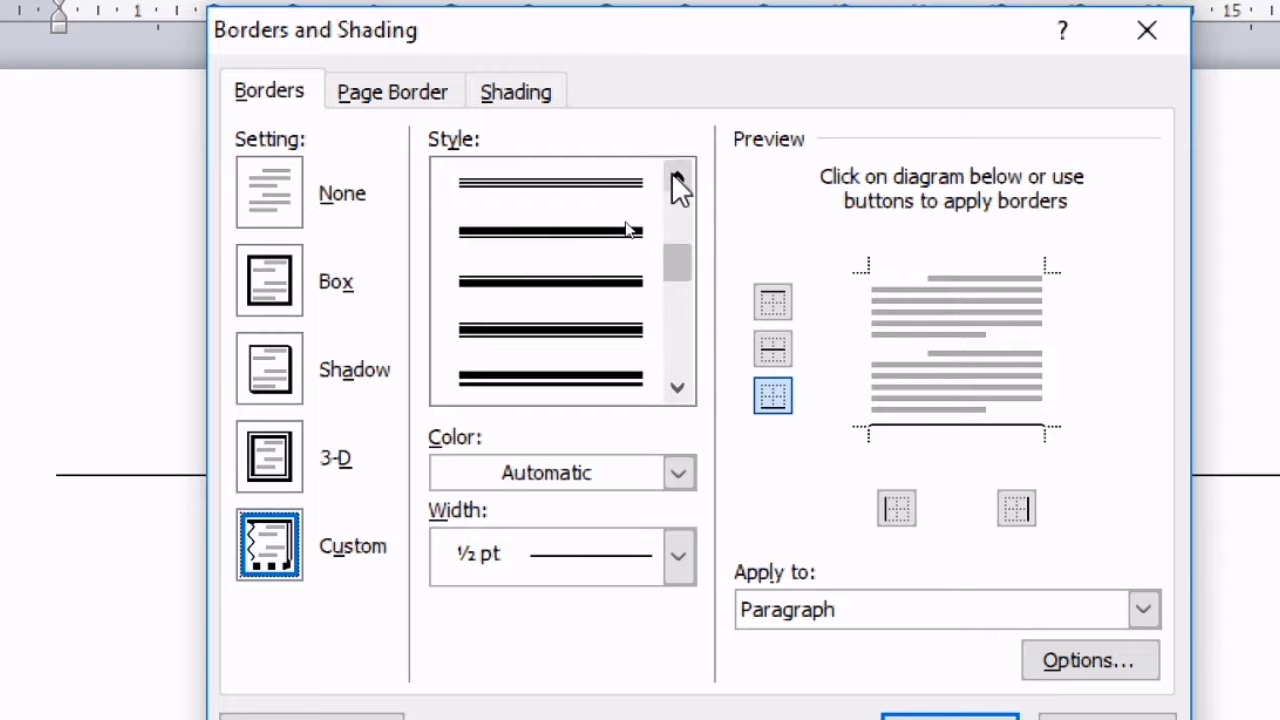
pyautogui.click(595, 250)
pyautogui.press('Down')
pyautogui.press('Down')
pyautogui.press('Down')
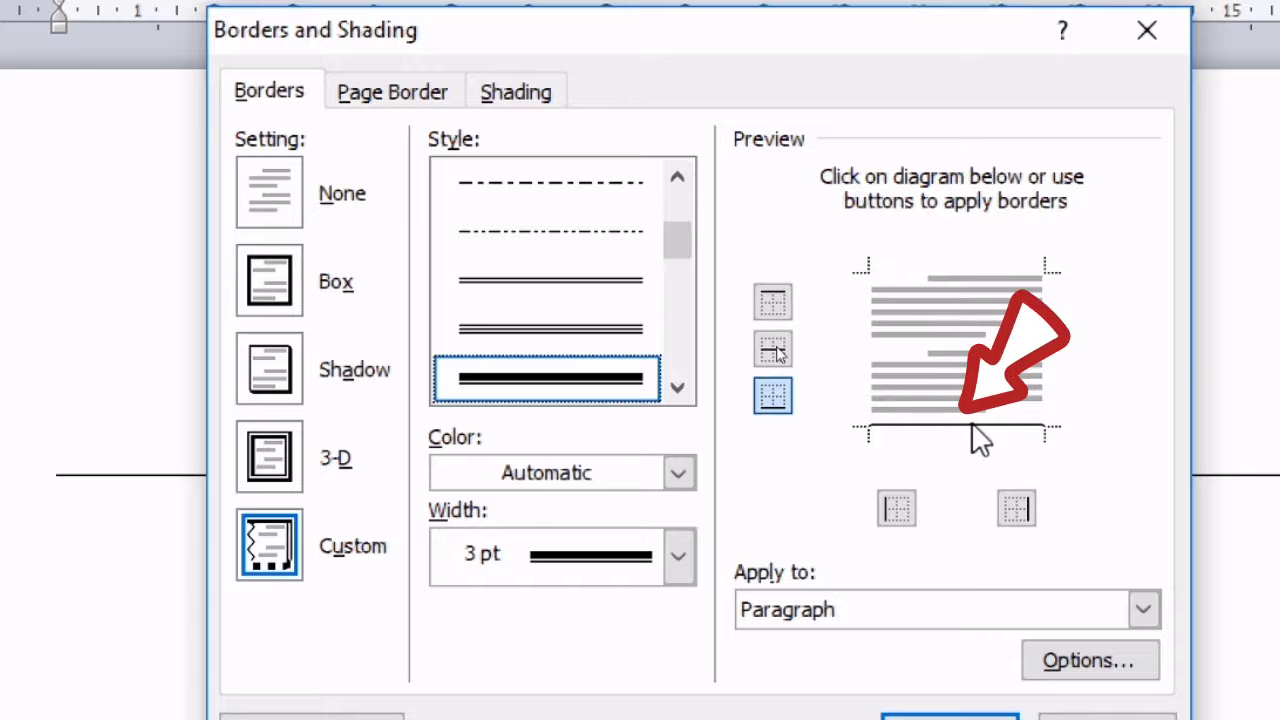
pyautogui.click(938, 416)
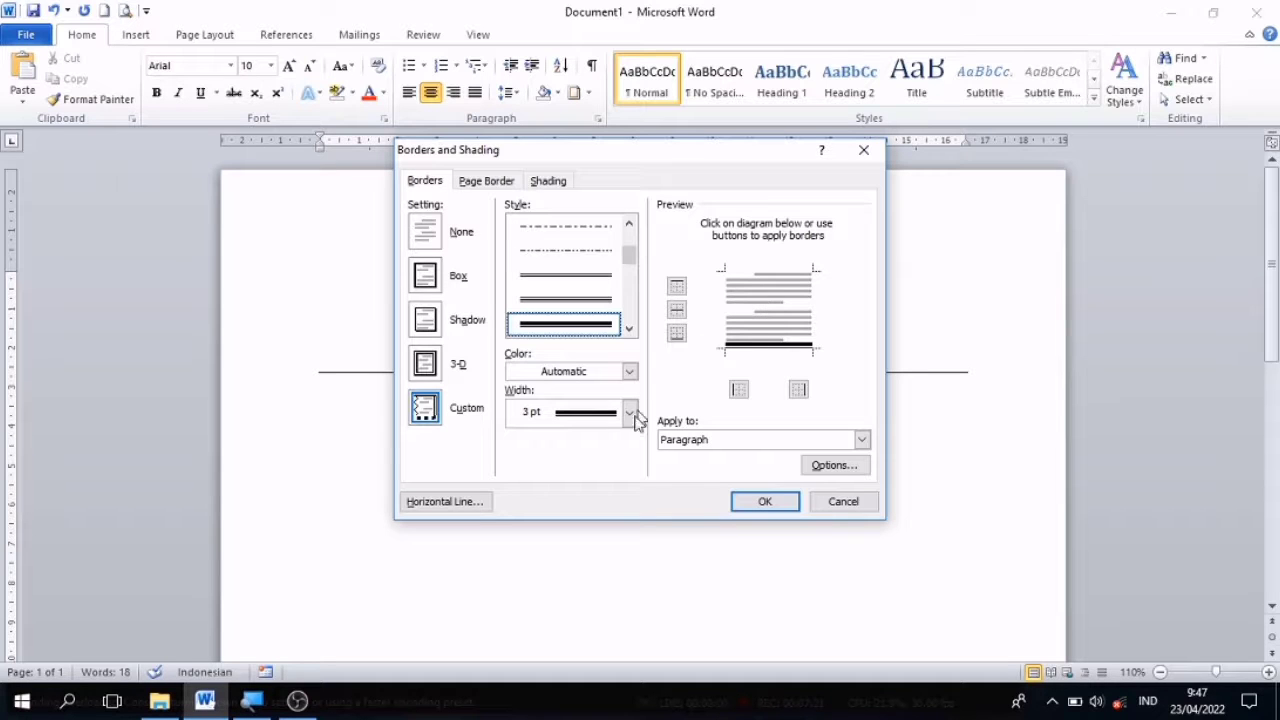
pyautogui.click(754, 505)
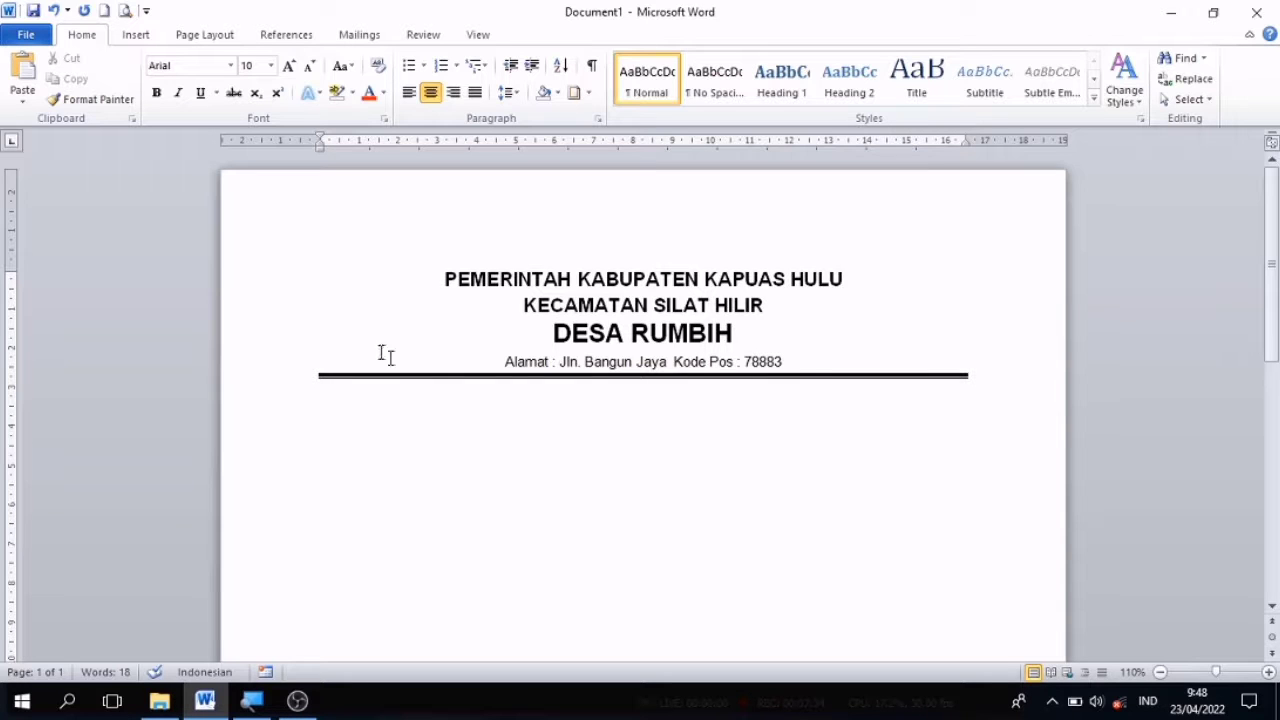
pyautogui.click(623, 336)
# Step: Copy the image 'WhatsApp Image 2020-02-01 at 18.47.40' from the LOGO folder and return to Word
pyautogui.click(160, 701)
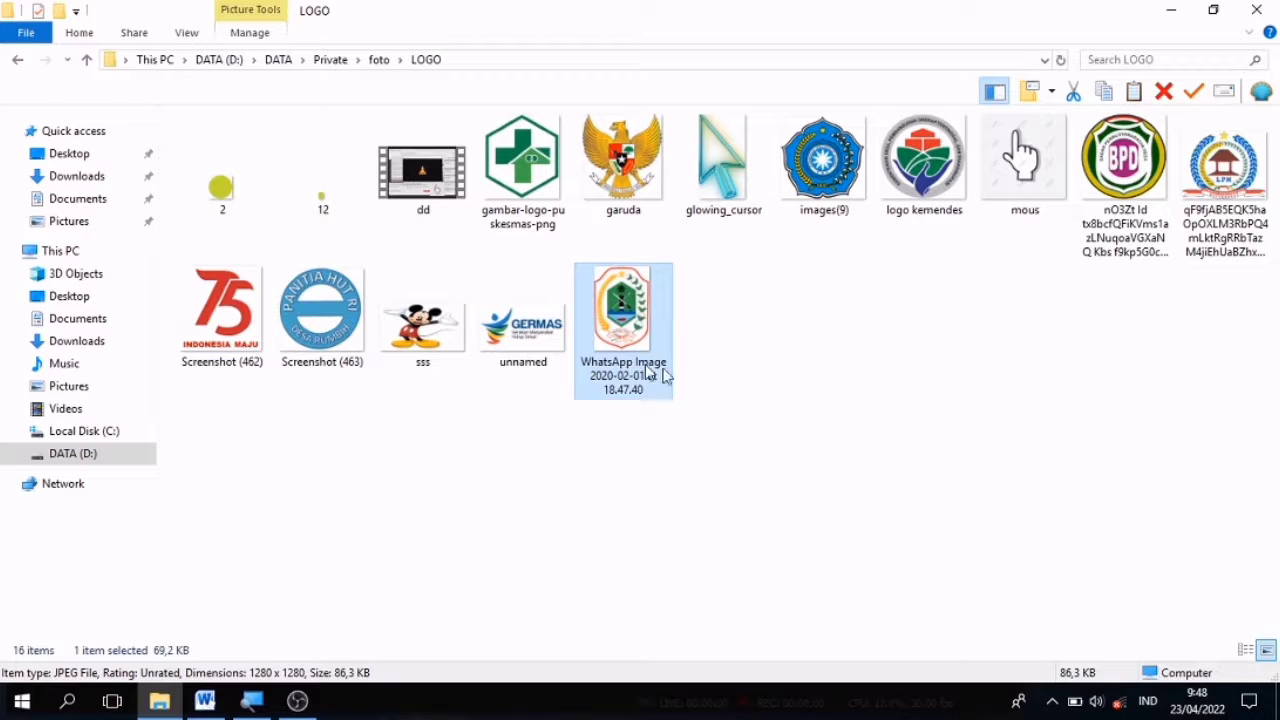
pyautogui.click(695, 383)
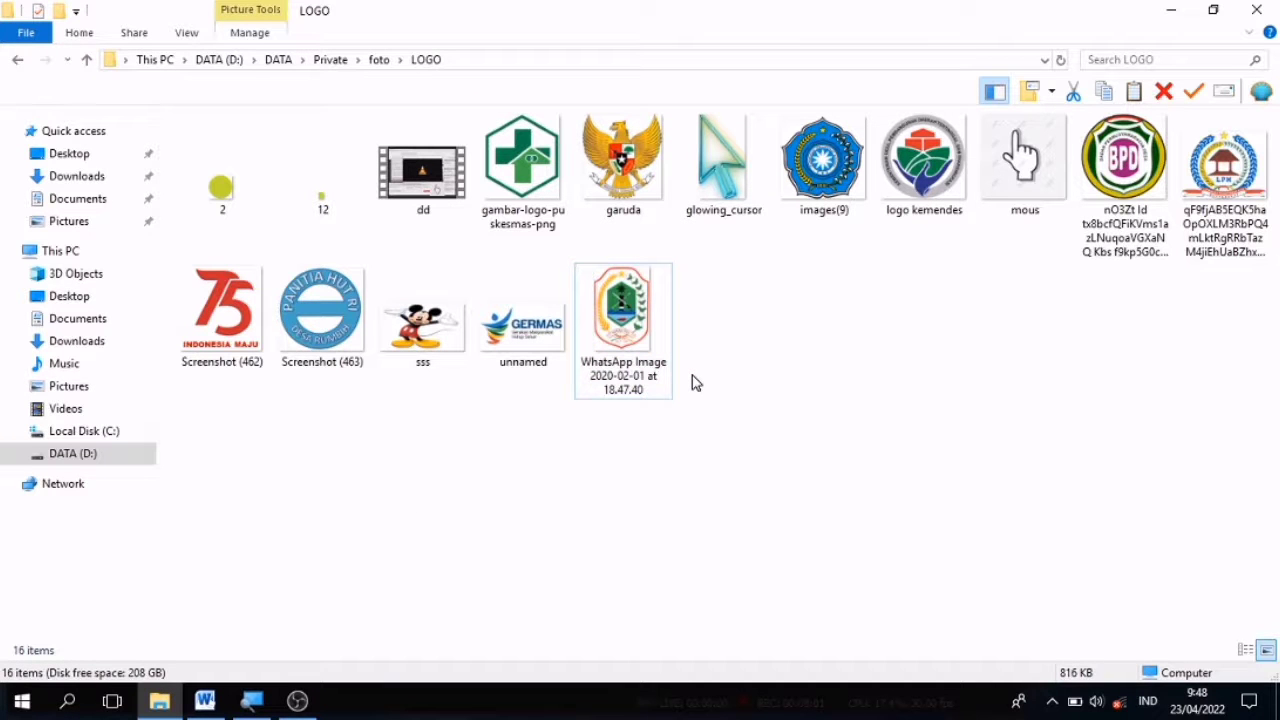
pyautogui.click(643, 340)
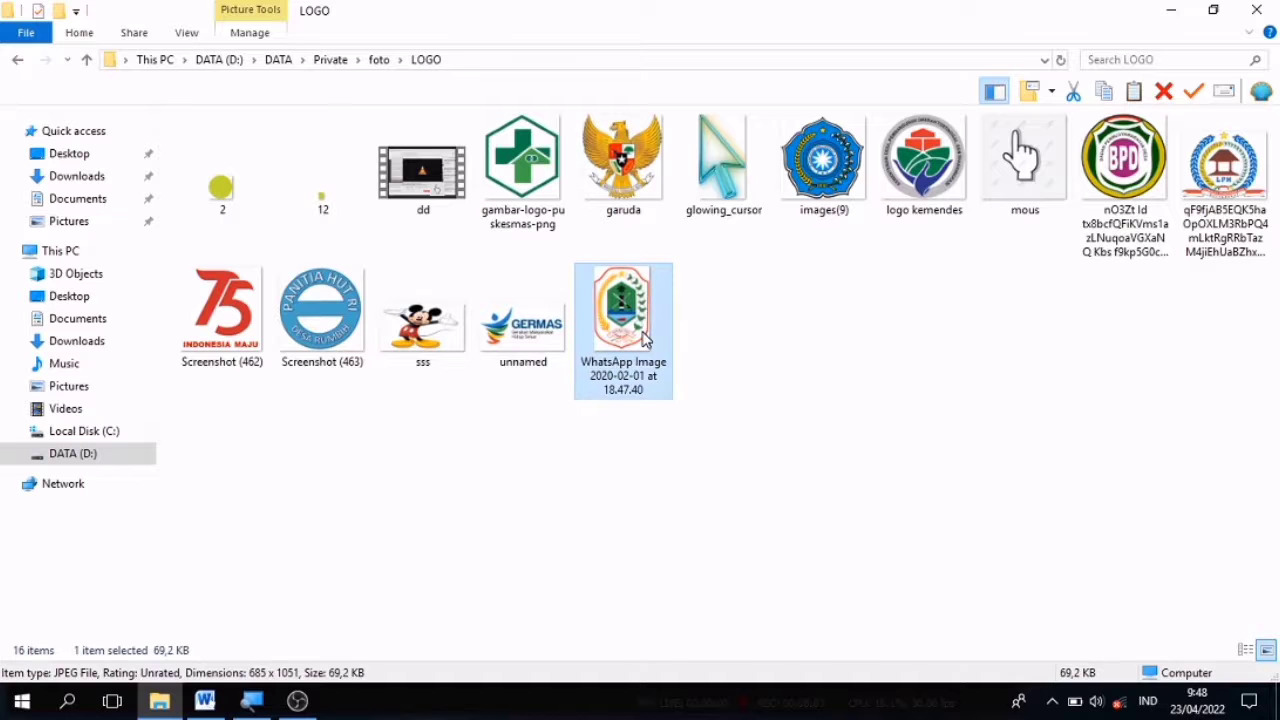
pyautogui.rightClick(643, 340)
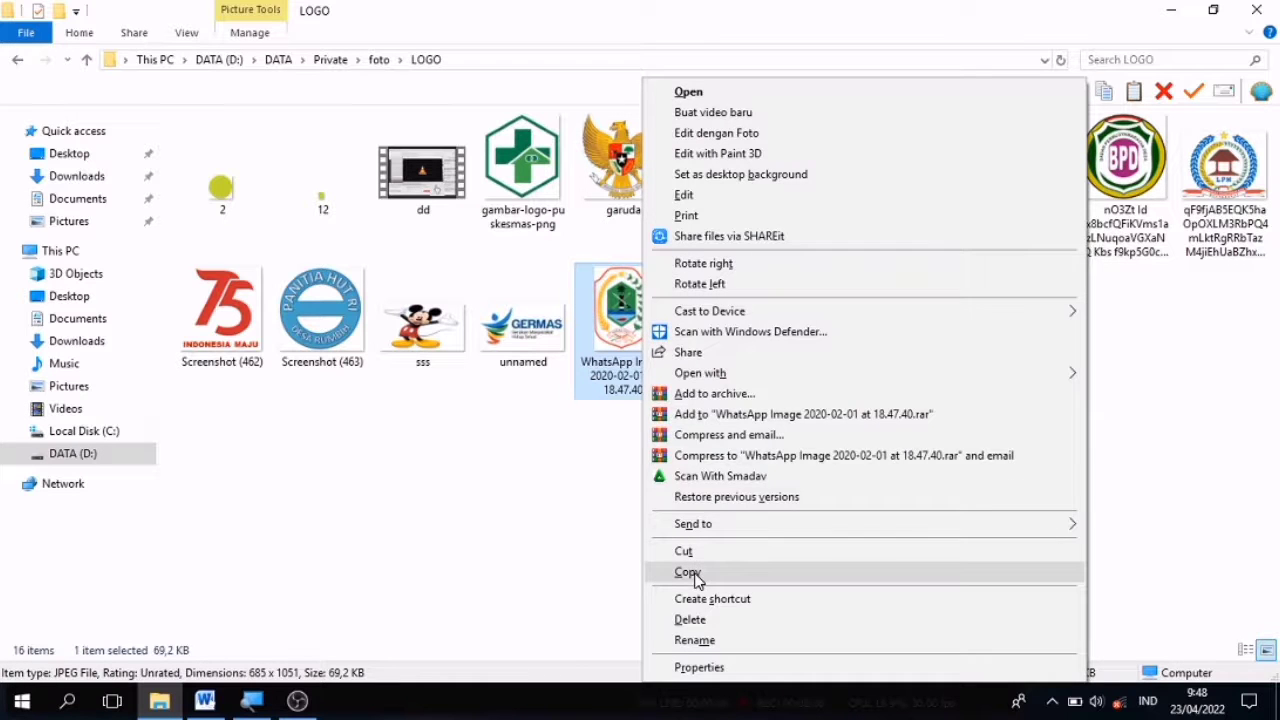
pyautogui.click(689, 573)
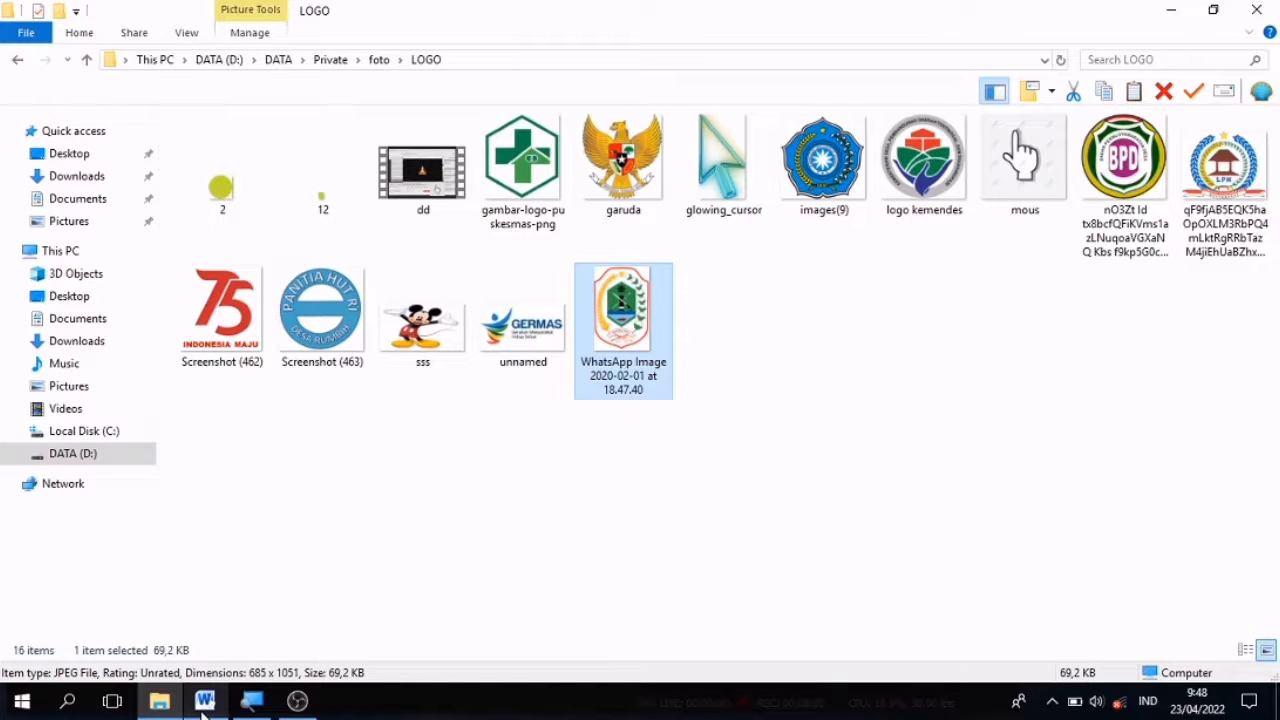
pyautogui.click(203, 703)
# Step: Paste the logo image just before KECAMATAN SILAT HILIR
pyautogui.click(347, 319)
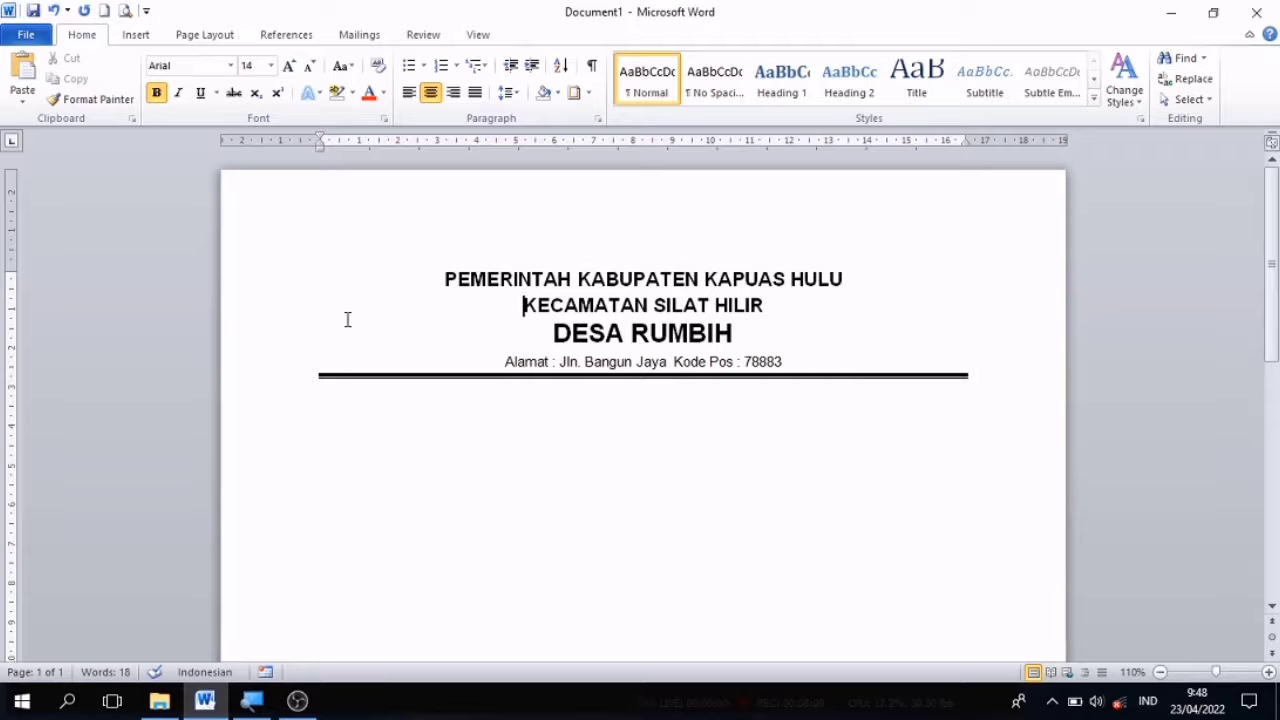
pyautogui.rightClick(347, 319)
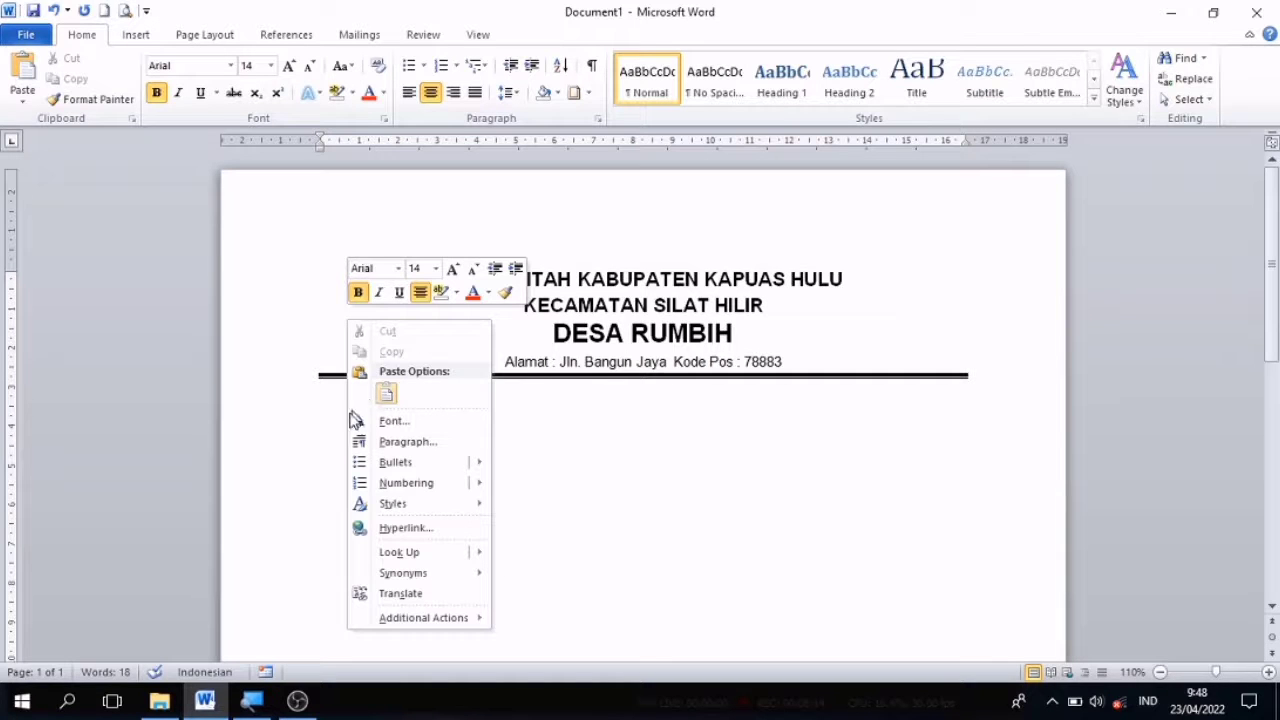
pyautogui.moveTo(400, 505)
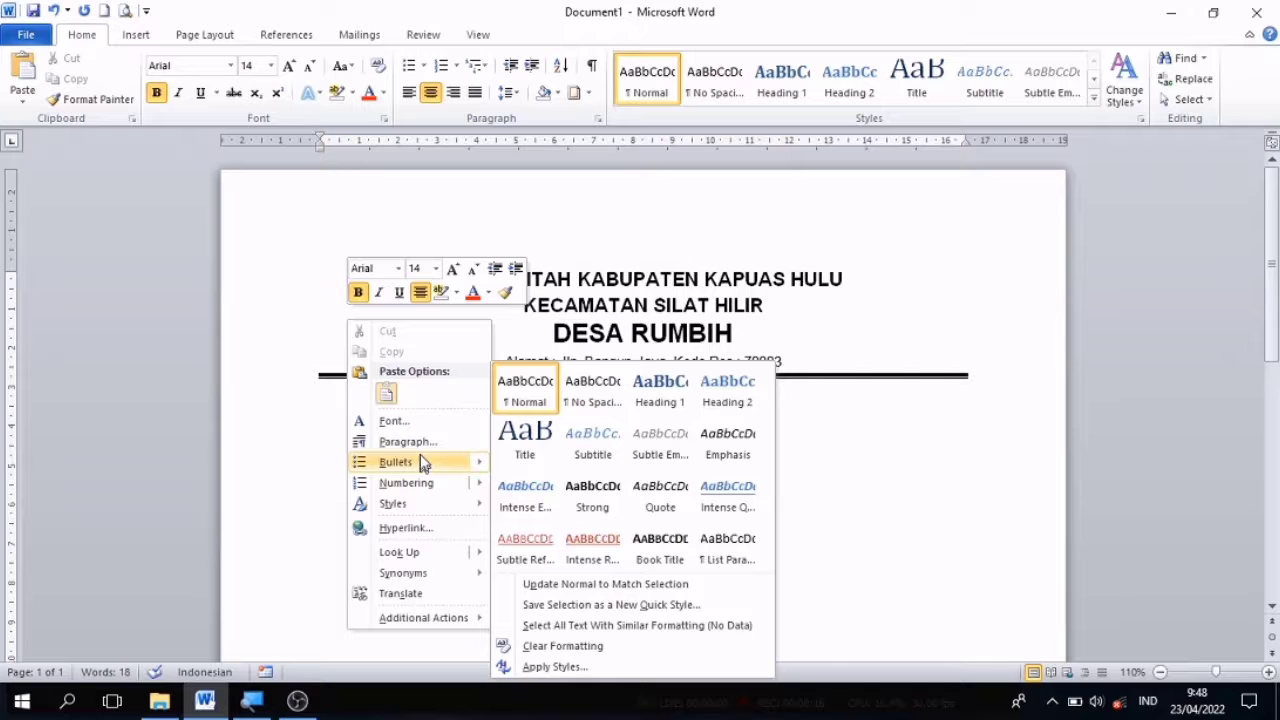
pyautogui.click(390, 397)
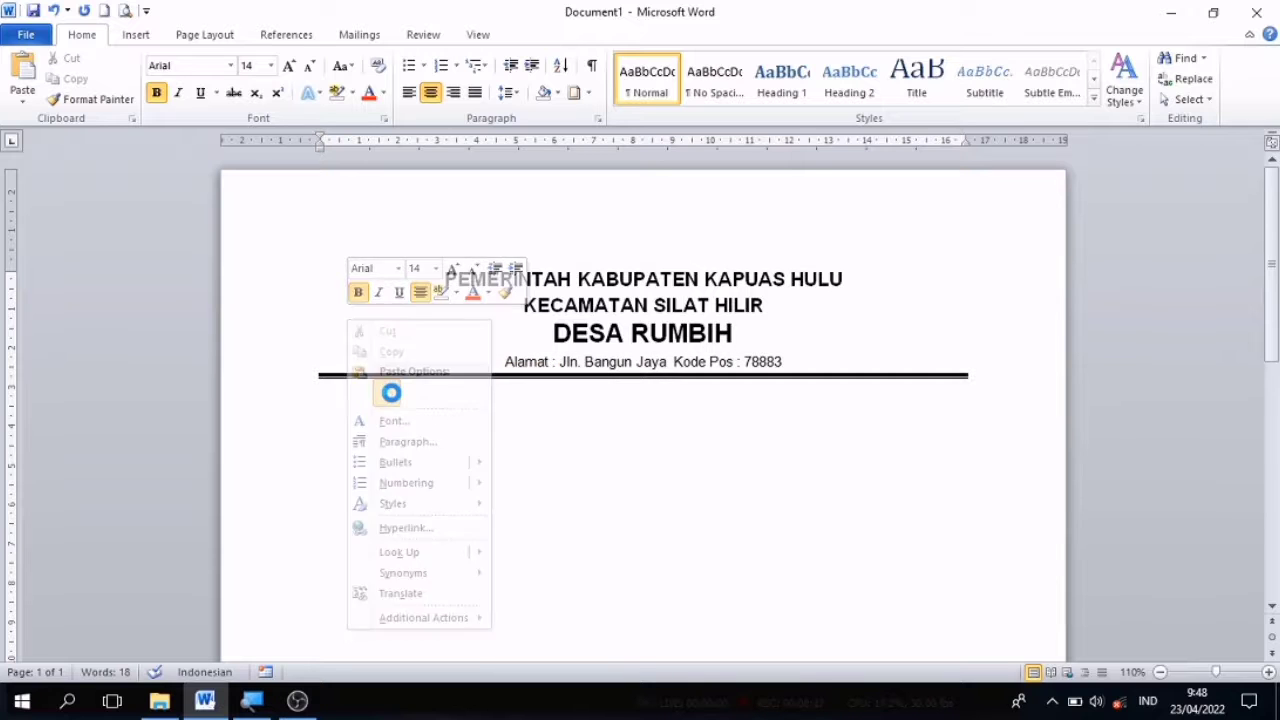
# Step: Shrink the pasted logo by dragging its corner handles inward several times
pyautogui.click(537, 293)
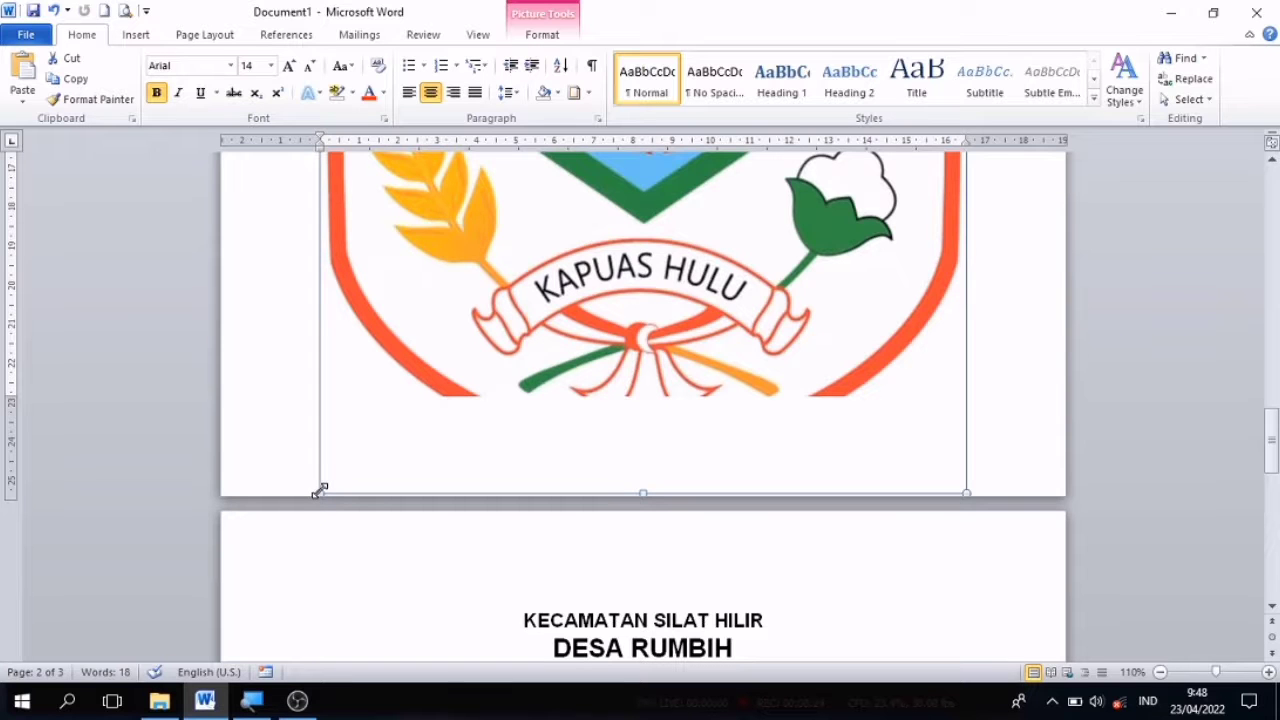
pyautogui.moveTo(320, 490); pyautogui.dragTo(698, 190)
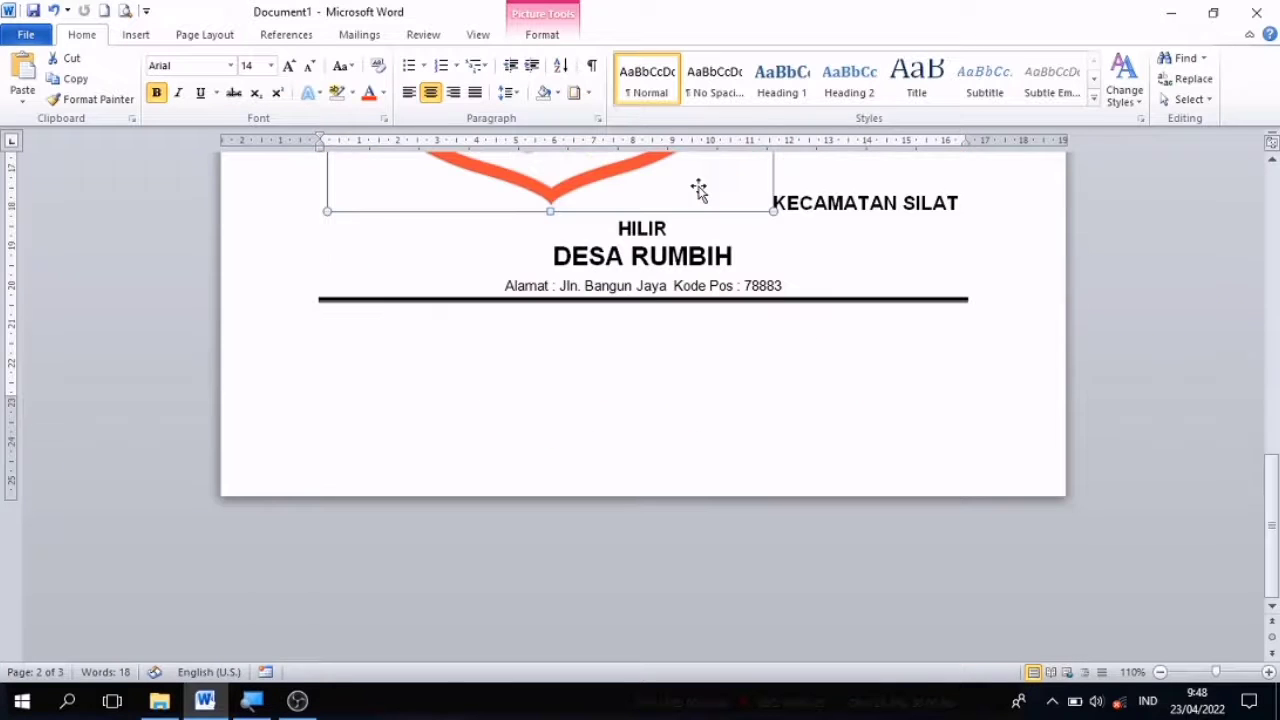
pyautogui.moveTo(329, 208); pyautogui.dragTo(614, 105)
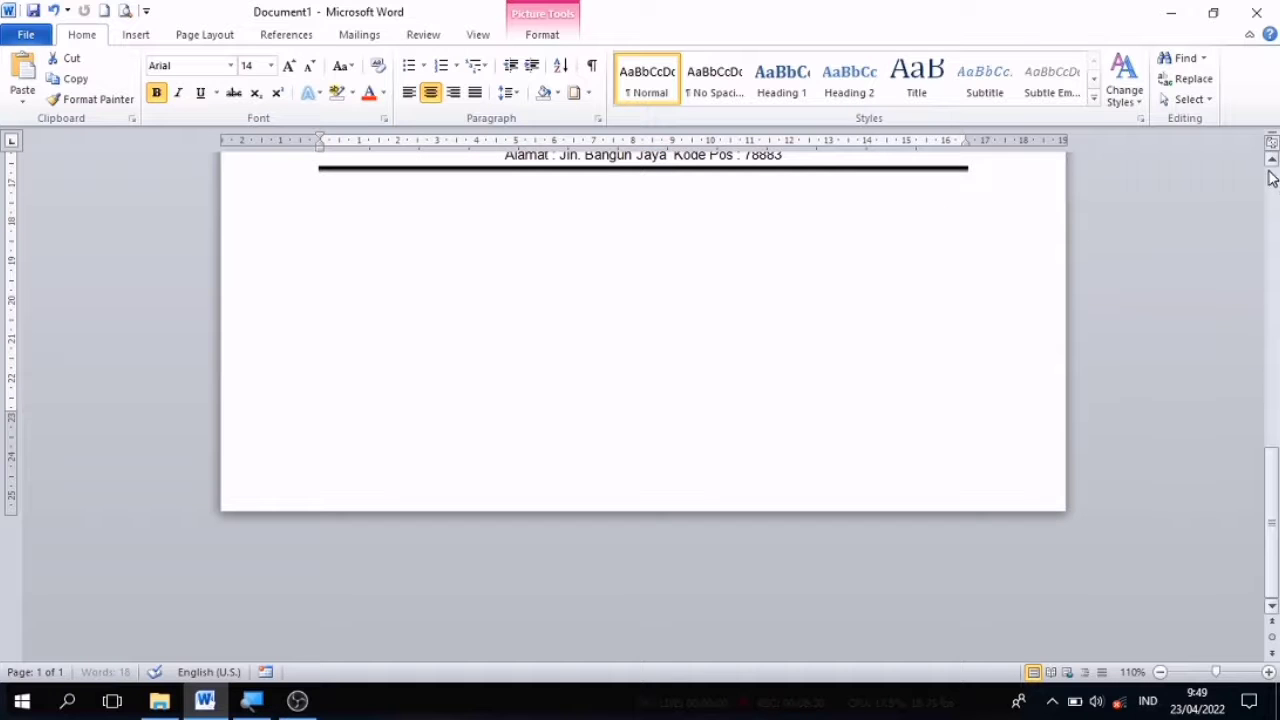
pyautogui.scroll(1, 1271, 175)
pyautogui.scroll(2, 1271, 172)
pyautogui.scroll(2, 1271, 170)
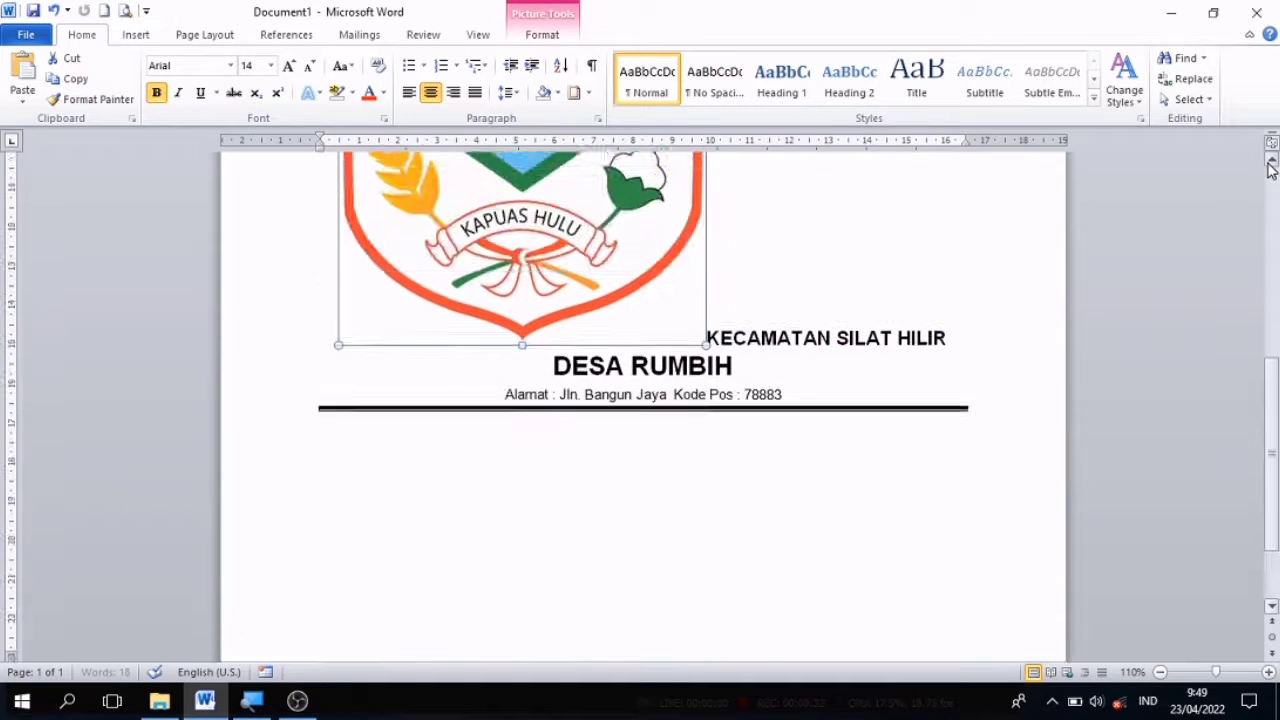
pyautogui.scroll(2, 1271, 170)
pyautogui.scroll(1, 1271, 170)
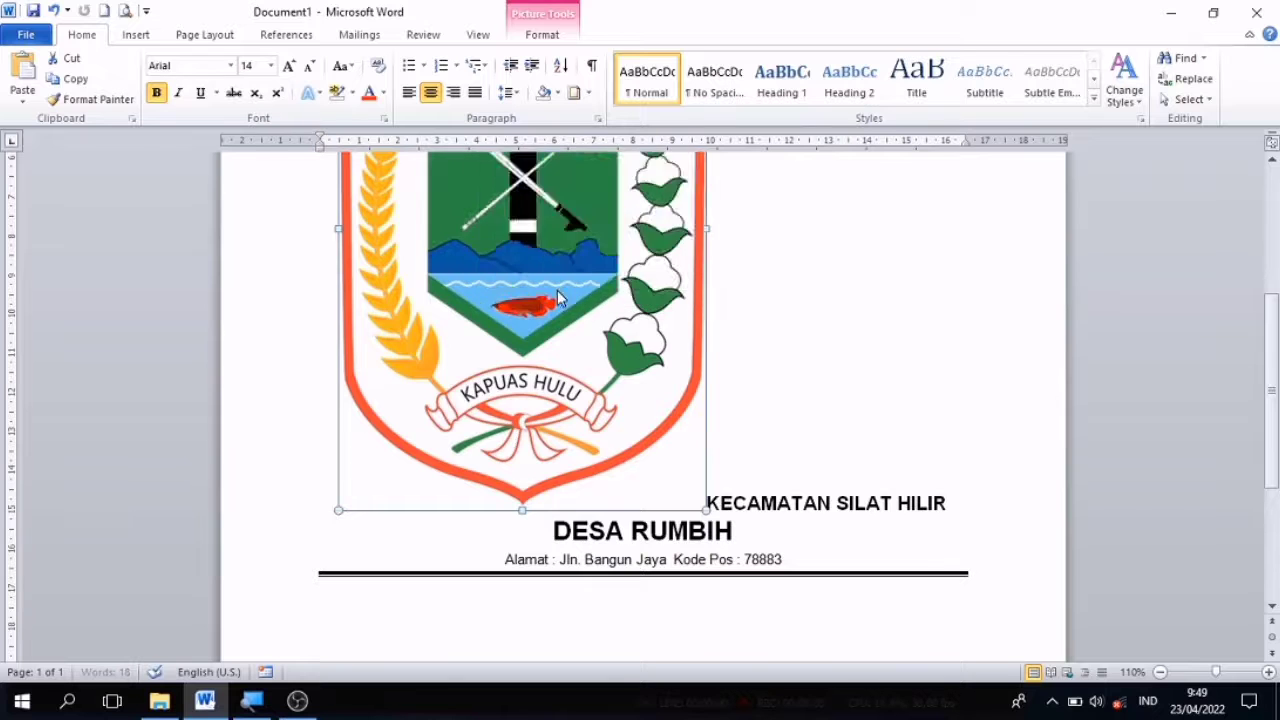
pyautogui.moveTo(337, 511); pyautogui.dragTo(482, 340)
pyautogui.scroll(1, 1272, 172)
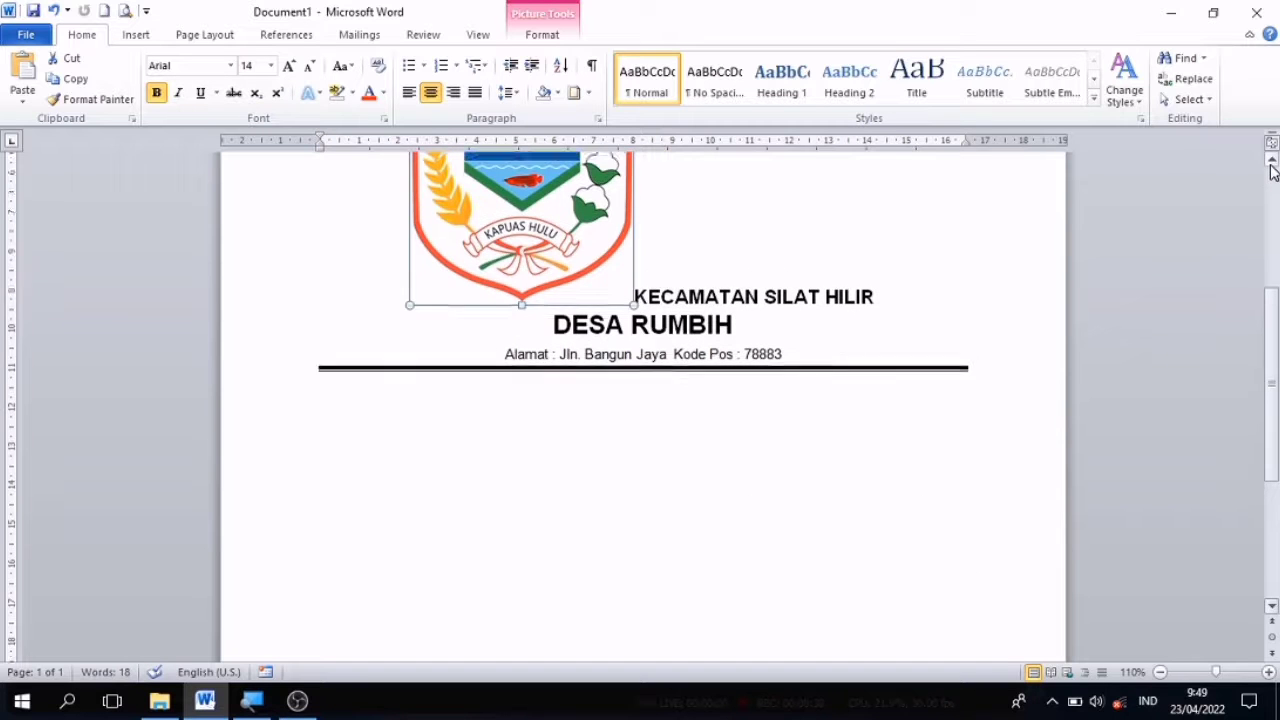
pyautogui.scroll(2, 1272, 172)
pyautogui.scroll(2, 1272, 172)
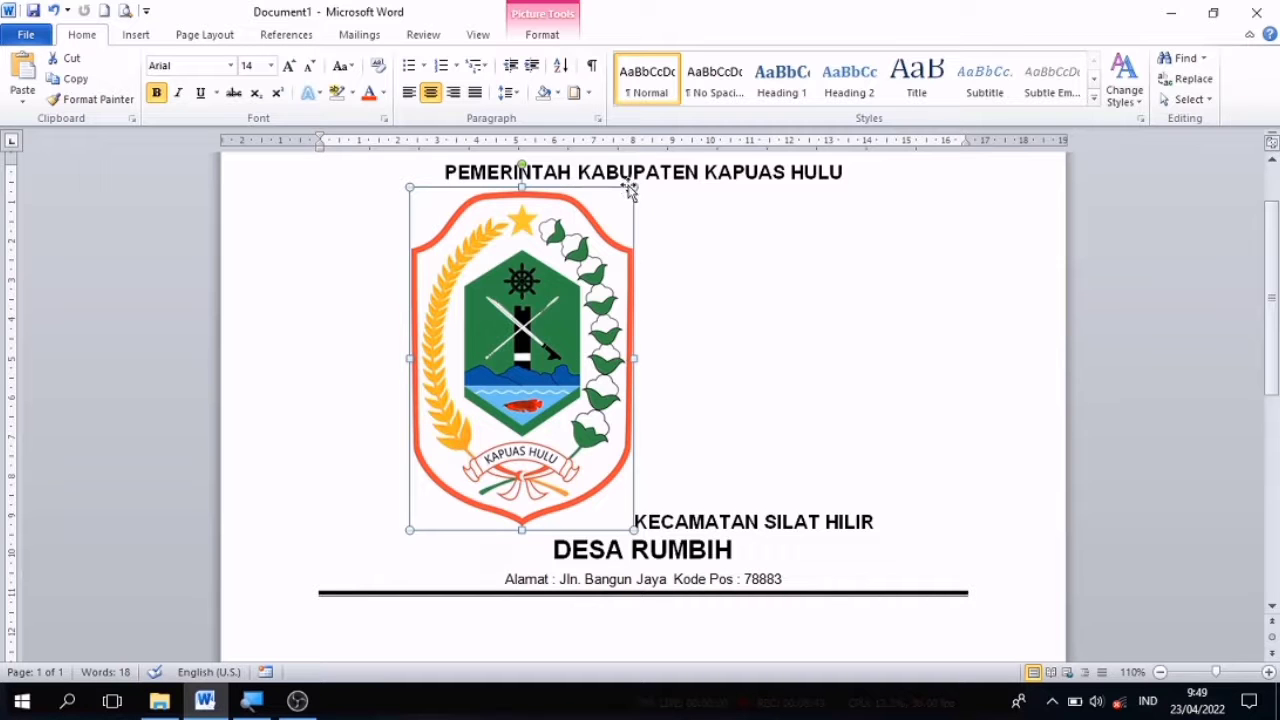
pyautogui.moveTo(634, 188); pyautogui.dragTo(537, 338)
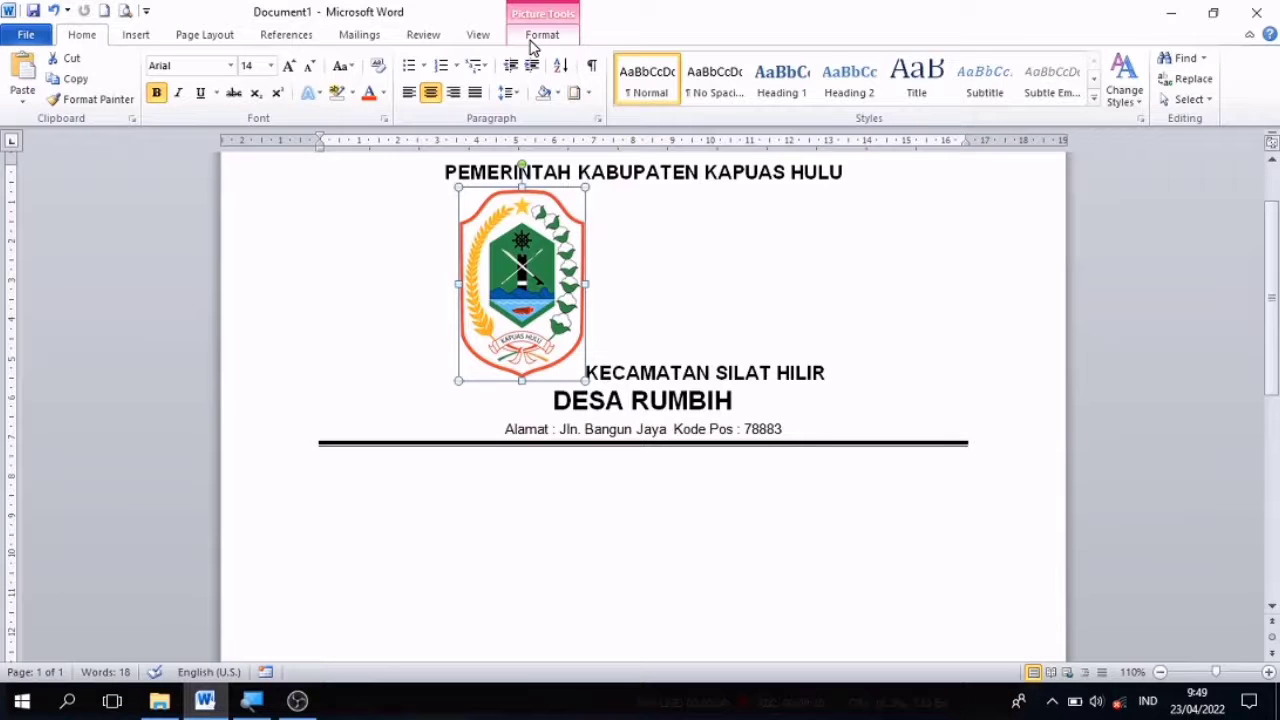
pyautogui.click(541, 35)
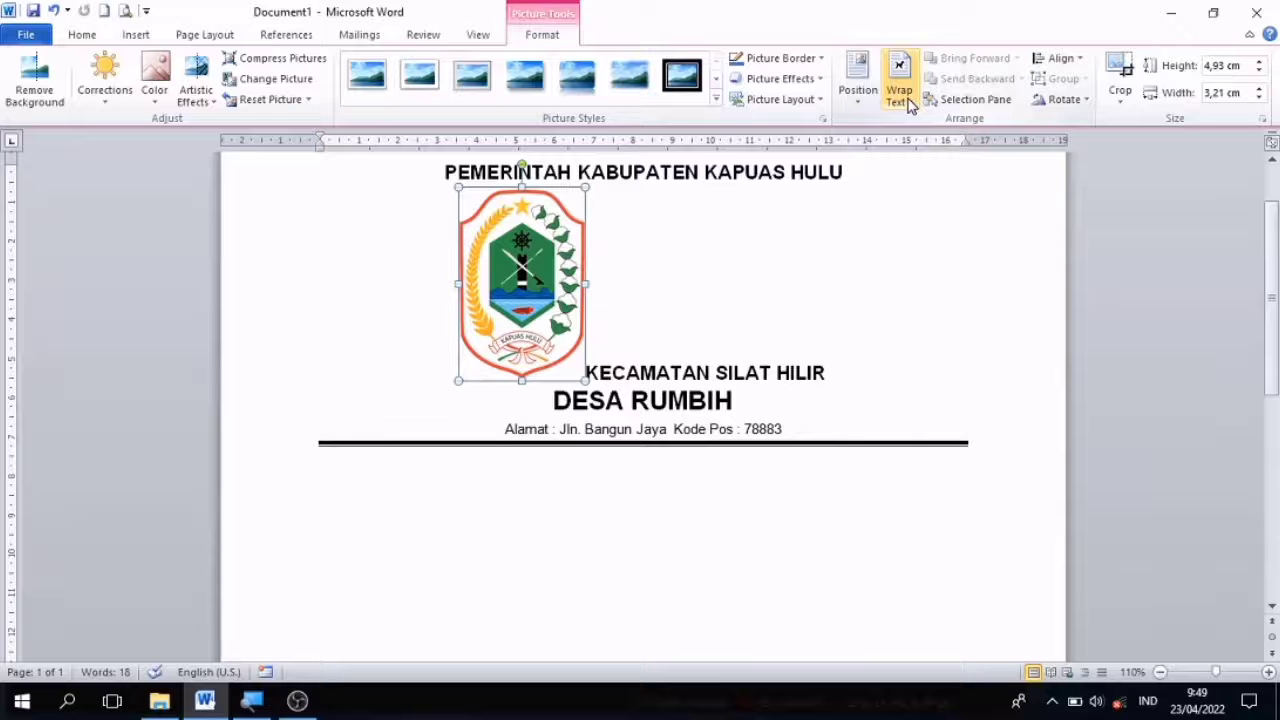
# Step: Set the logo's text wrapping to Behind Text
pyautogui.click(908, 98)
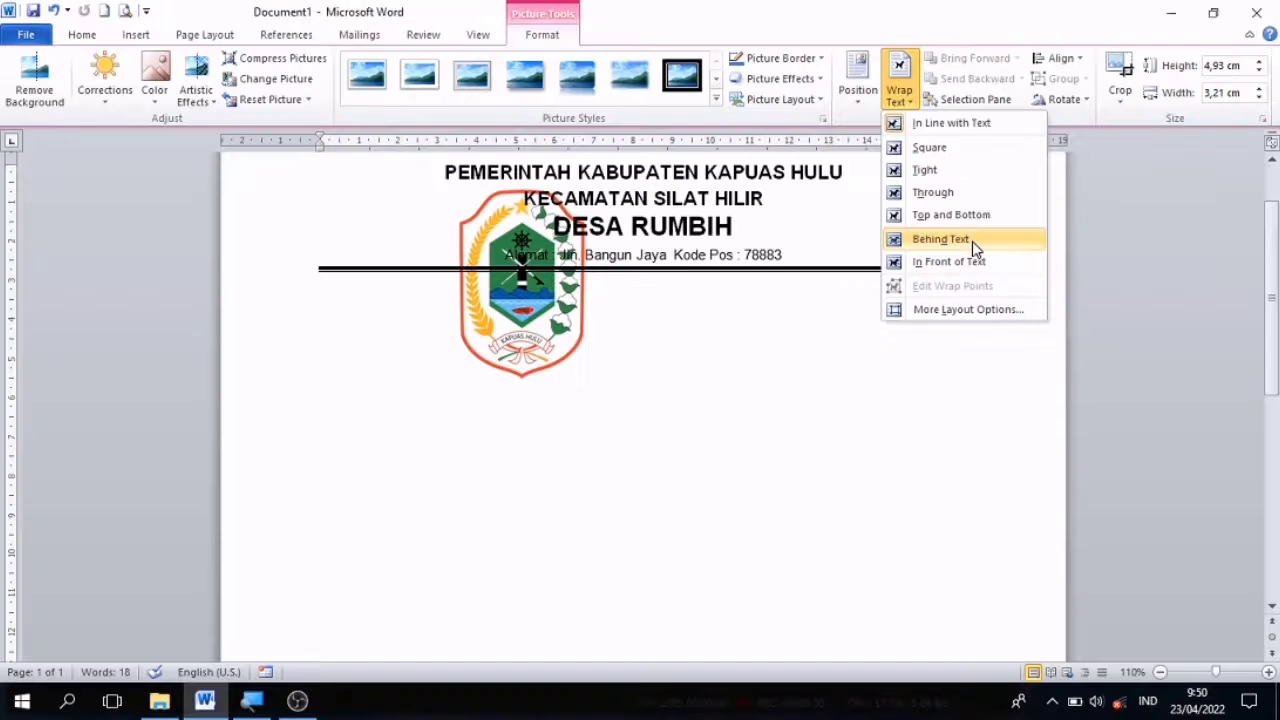
pyautogui.click(972, 241)
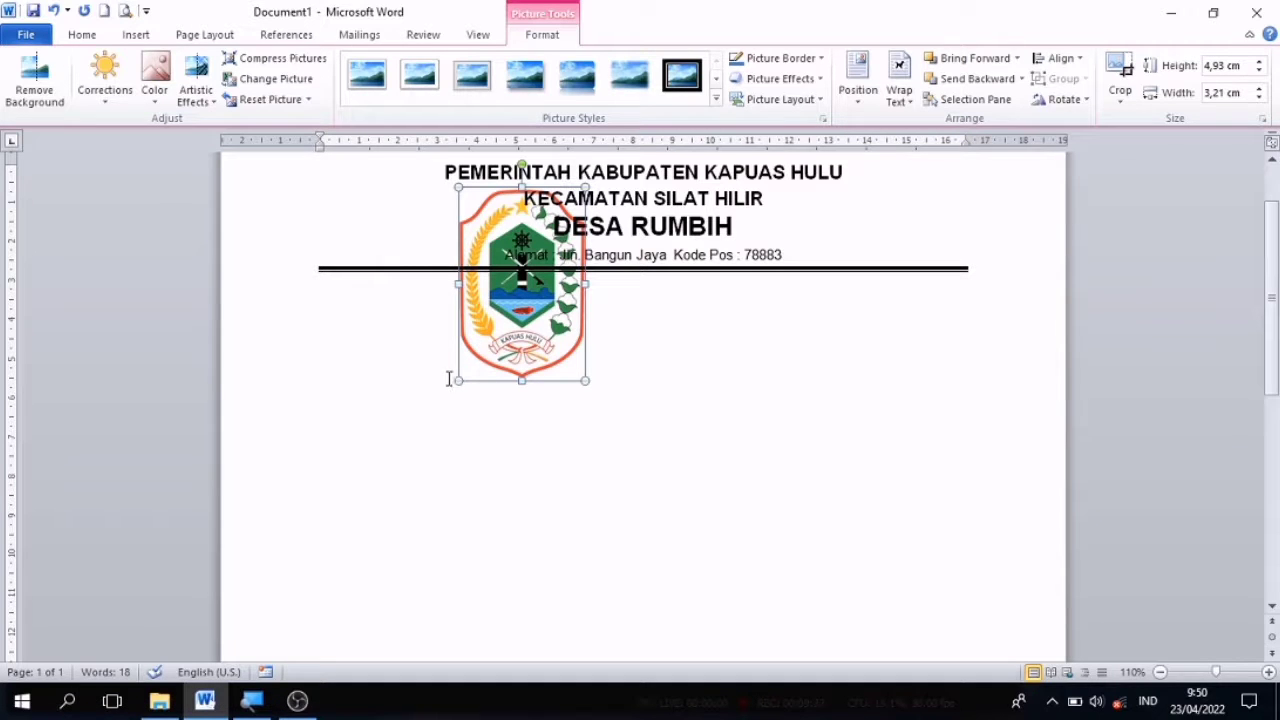
# Step: Resize the logo to about 3.57 cm tall and place it left of the heading lines
pyautogui.moveTo(461, 378); pyautogui.dragTo(494, 327)
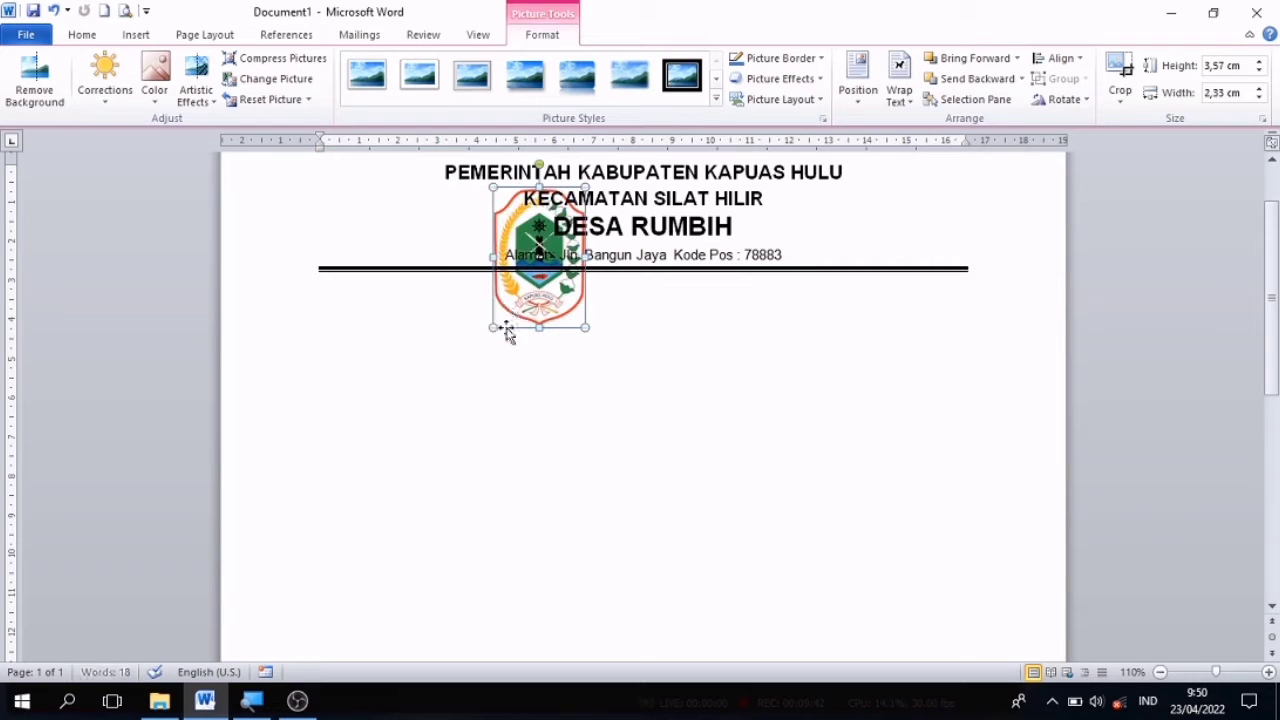
pyautogui.moveTo(520, 295)
pyautogui.mouseDown()
pyautogui.moveTo(400, 240)
pyautogui.moveTo(358, 255)
pyautogui.moveTo(350, 242)
pyautogui.mouseUp()
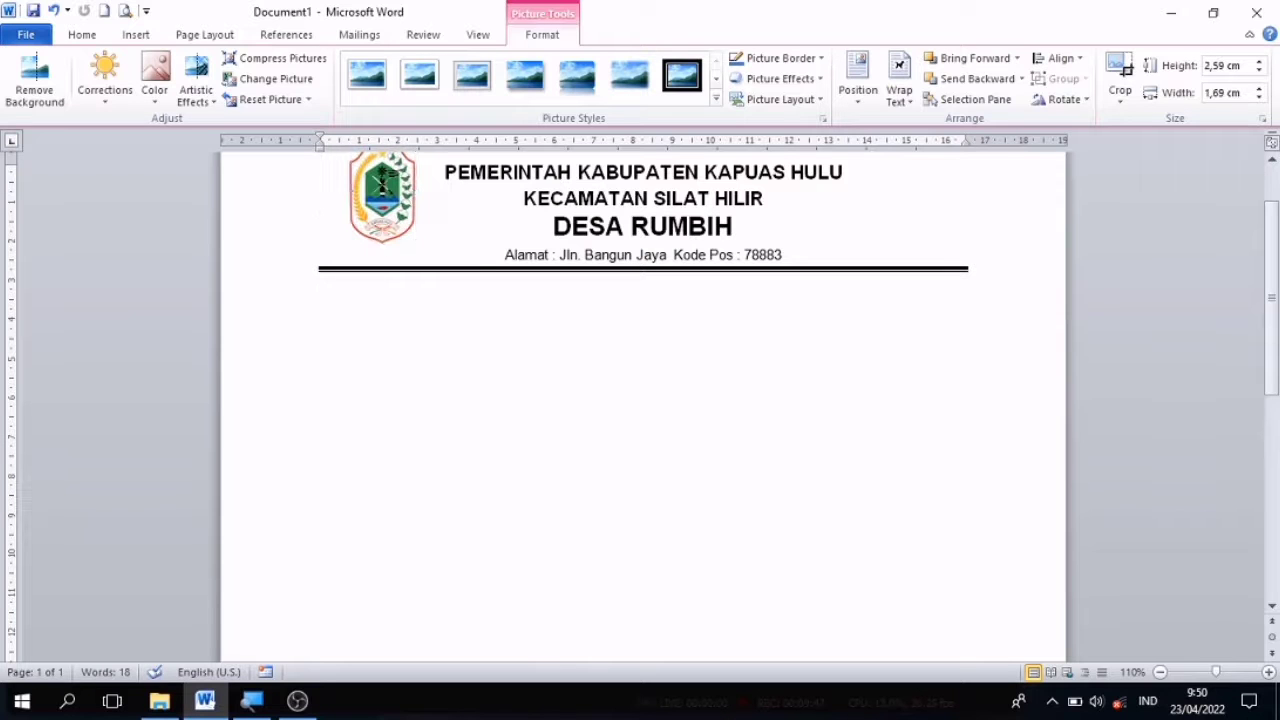
pyautogui.click(444, 172)
pyautogui.hotkey('ctrl', 'a')
pyautogui.click(381, 177)
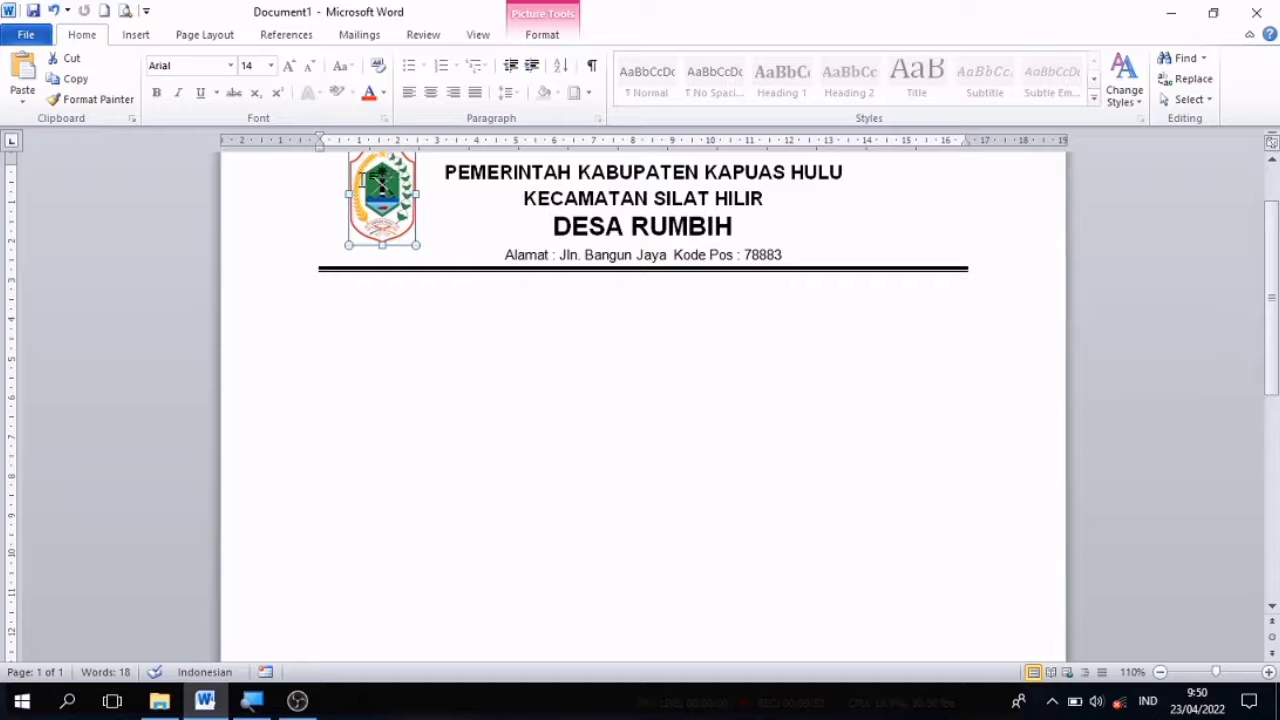
pyautogui.moveTo(346, 180); pyautogui.dragTo(340, 215)
pyautogui.moveTo(410, 162); pyautogui.dragTo(408, 185)
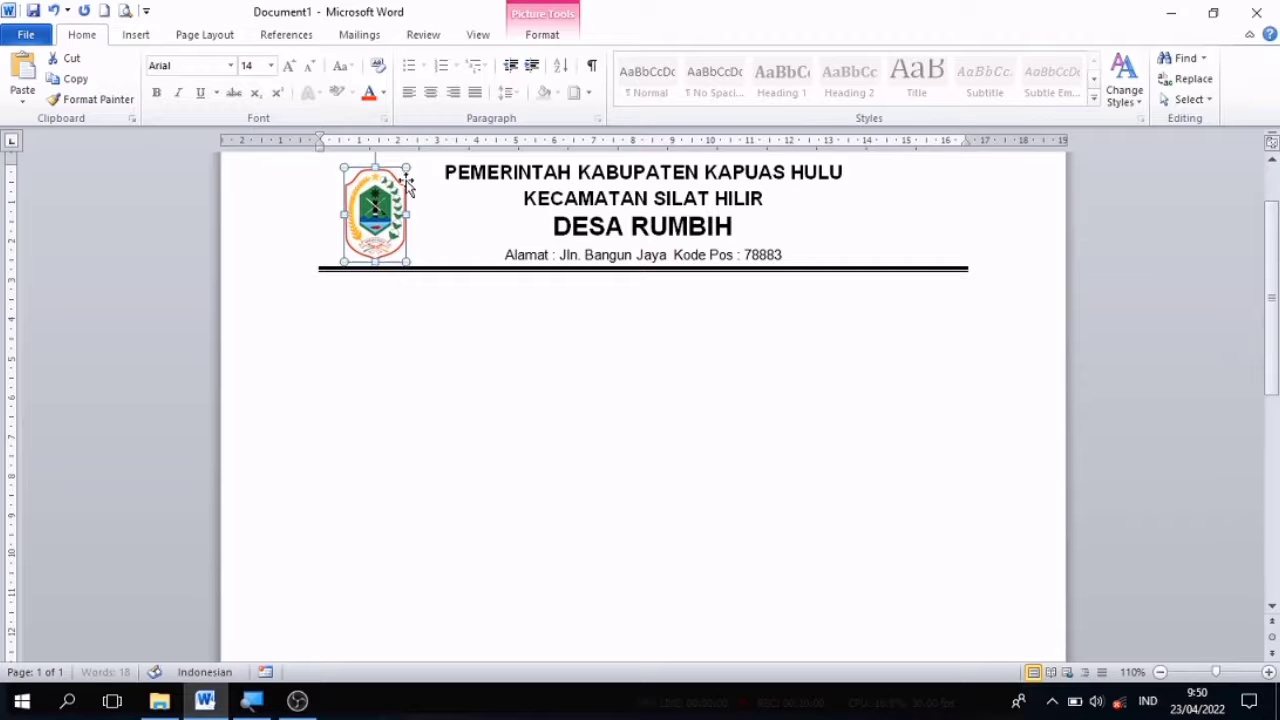
pyautogui.click(499, 314)
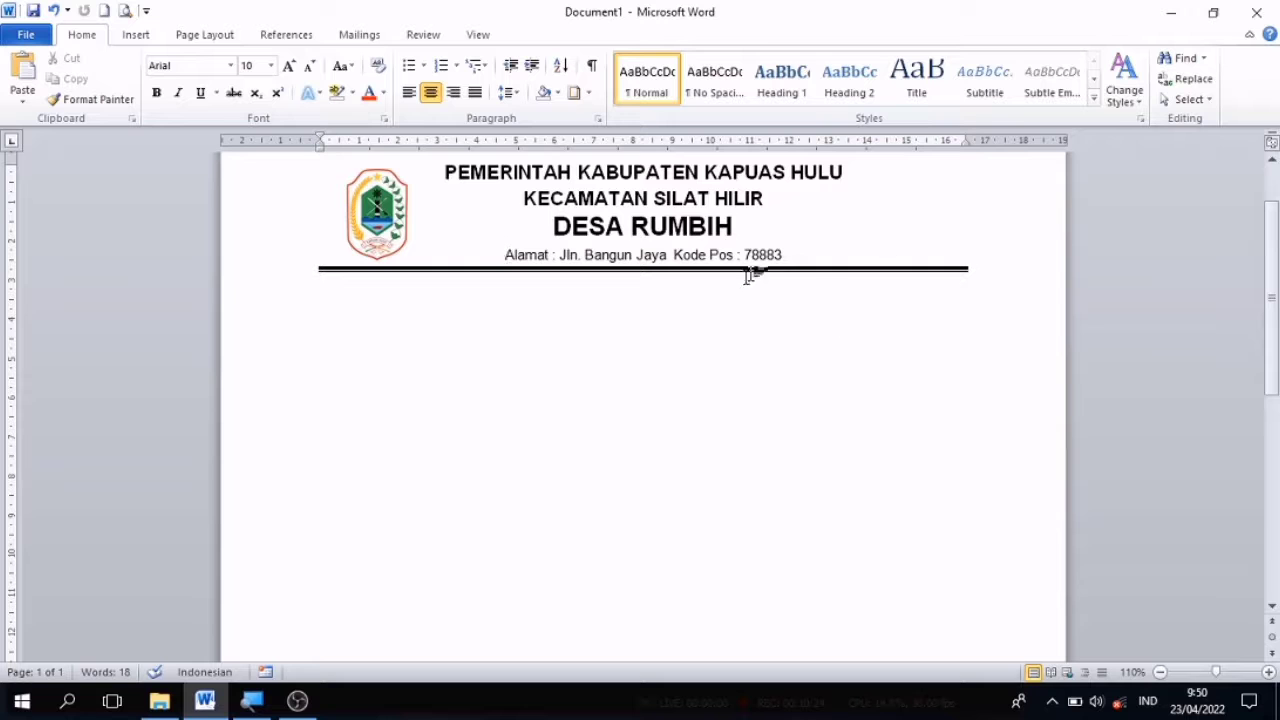
pyautogui.click(1273, 160)
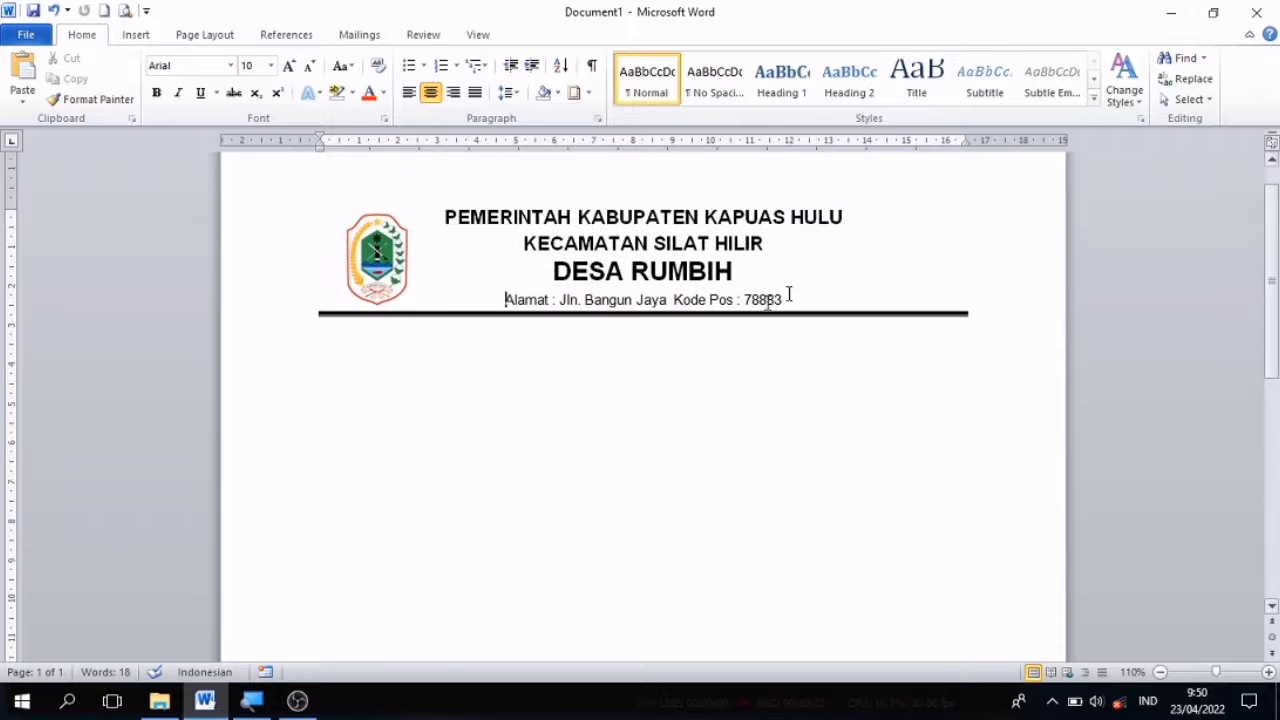